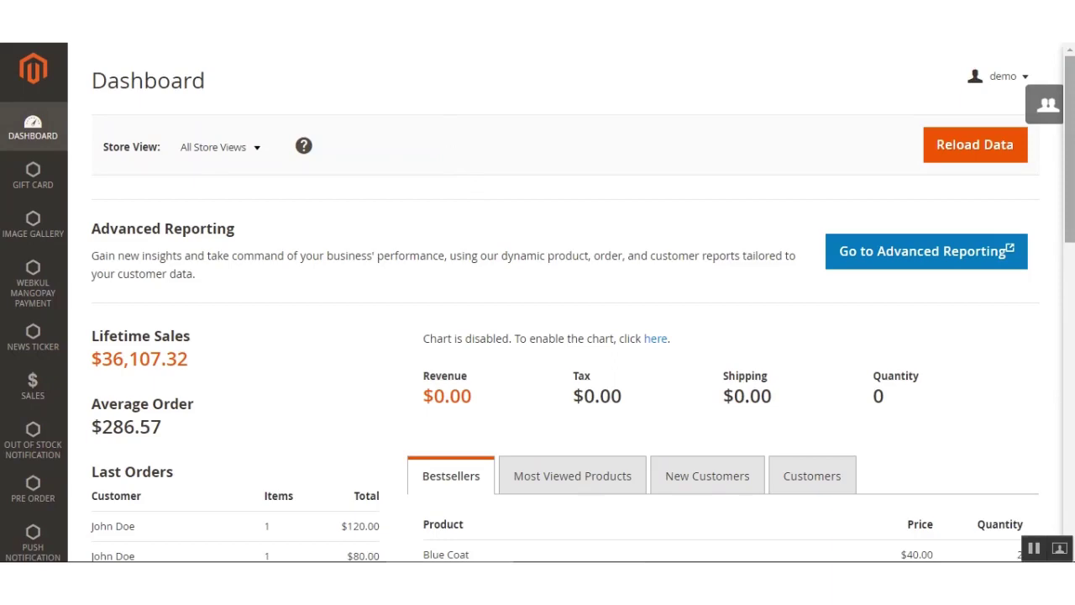
Open the store configuration page in the admin area
scroll(537, 336, down, 2)
scroll(537, 336, up, 2)
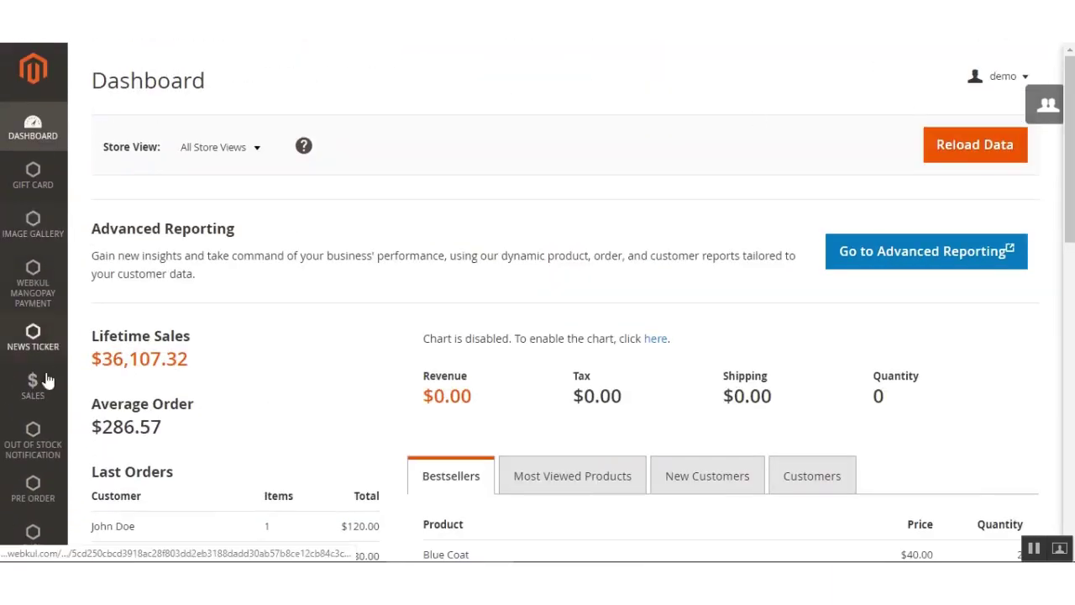
scroll(44, 399, down, 8)
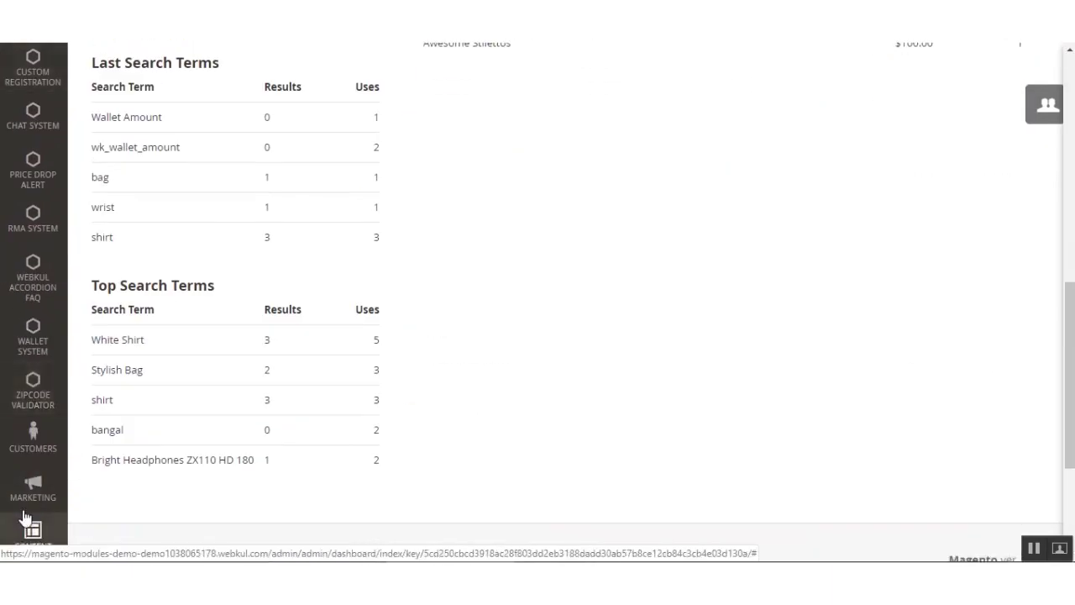
scroll(13, 541, down, 3)
click(32, 419)
click(145, 180)
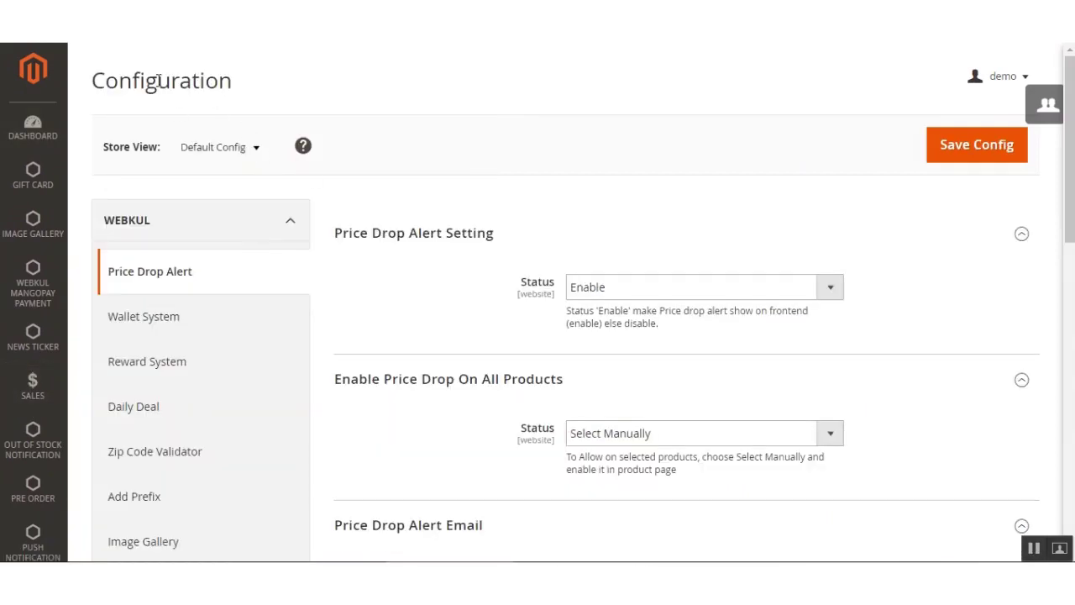
double_click(158, 80)
click(341, 79)
click(411, 106)
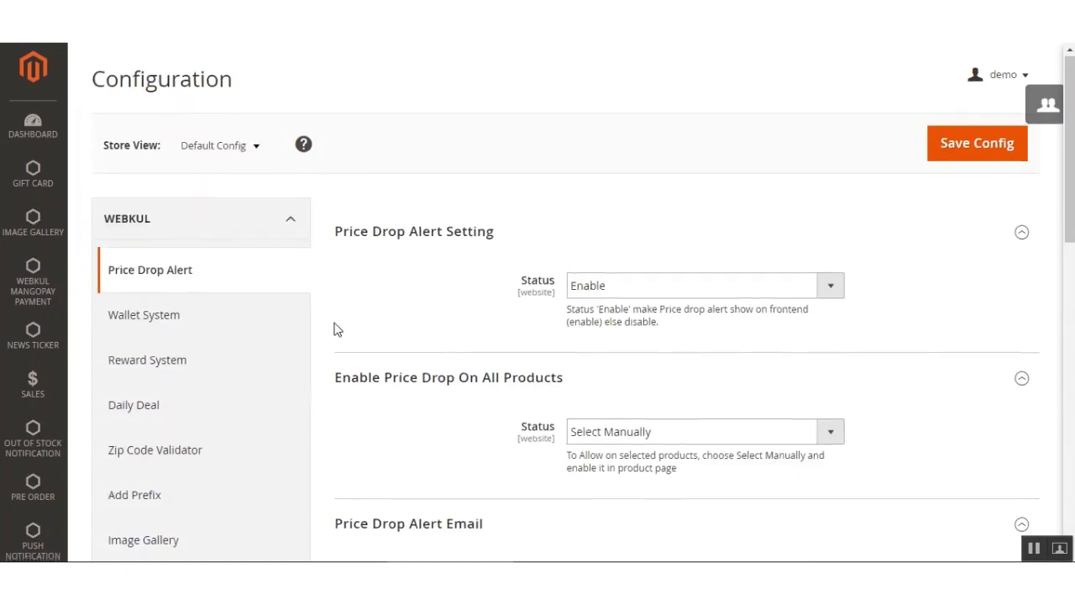
Open the Payment Methods settings in the Sales section of the configuration
scroll(276, 319, down, 10)
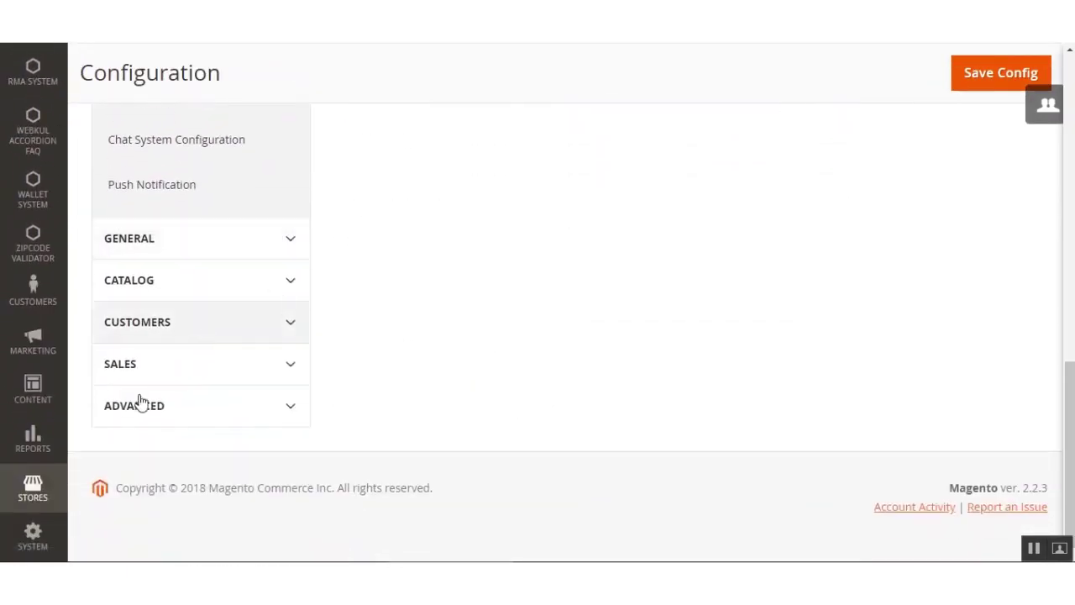
click(174, 366)
scroll(168, 225, down, 4)
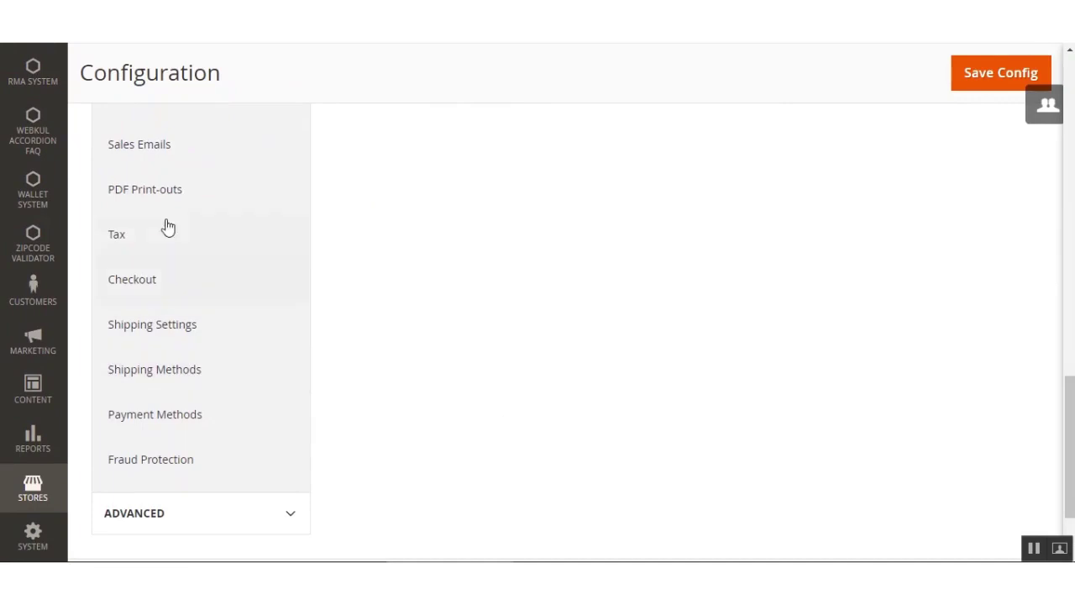
click(167, 424)
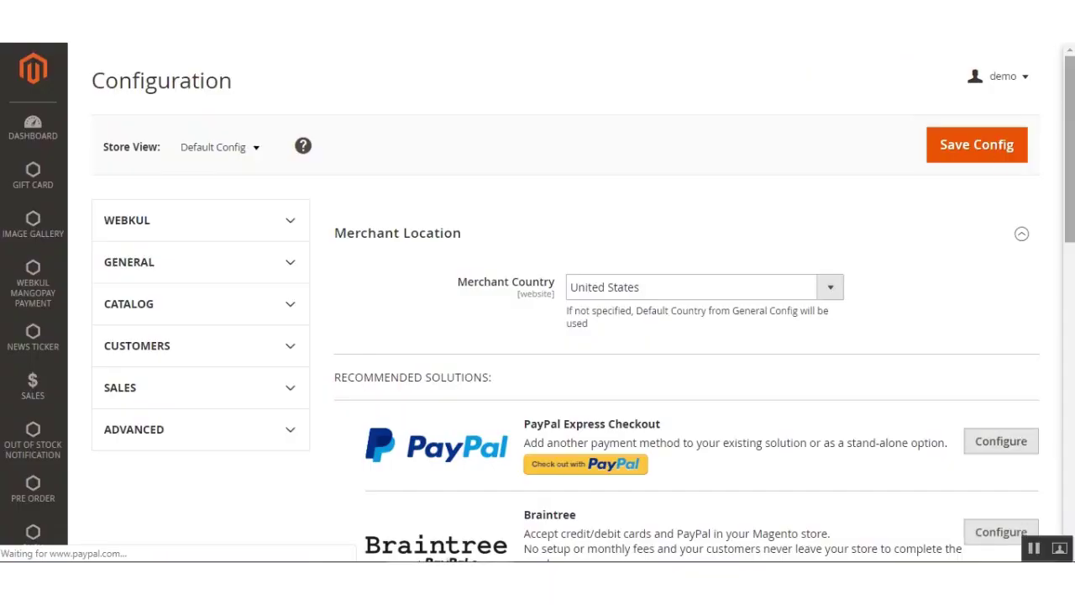
Expand the Webkul MangoPay Payment Gateway settings under the other payment methods
scroll(1002, 527, down, 2)
scroll(554, 336, down, 5)
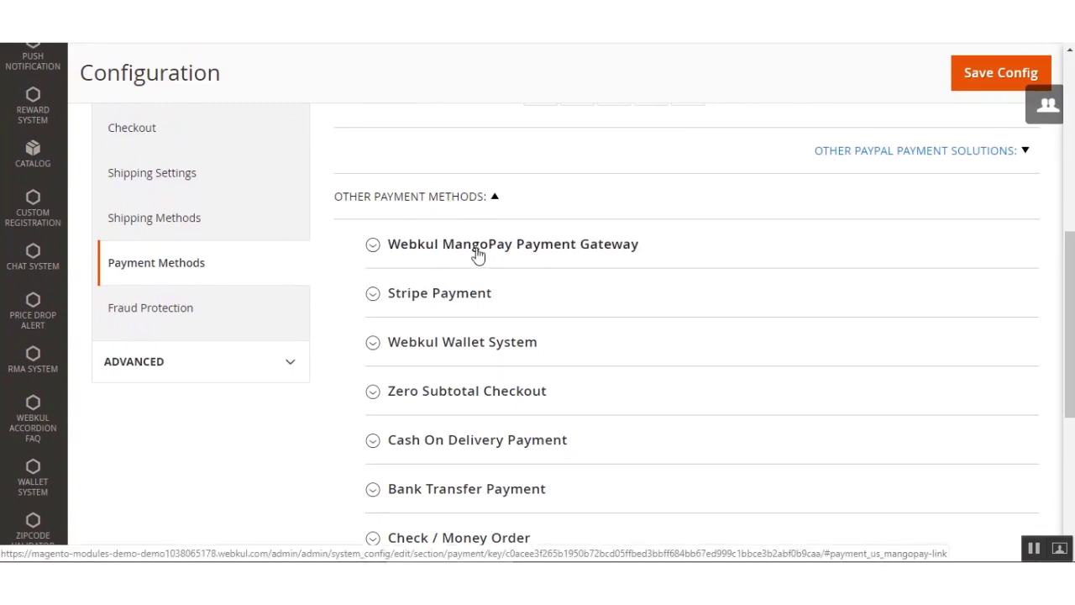
click(373, 252)
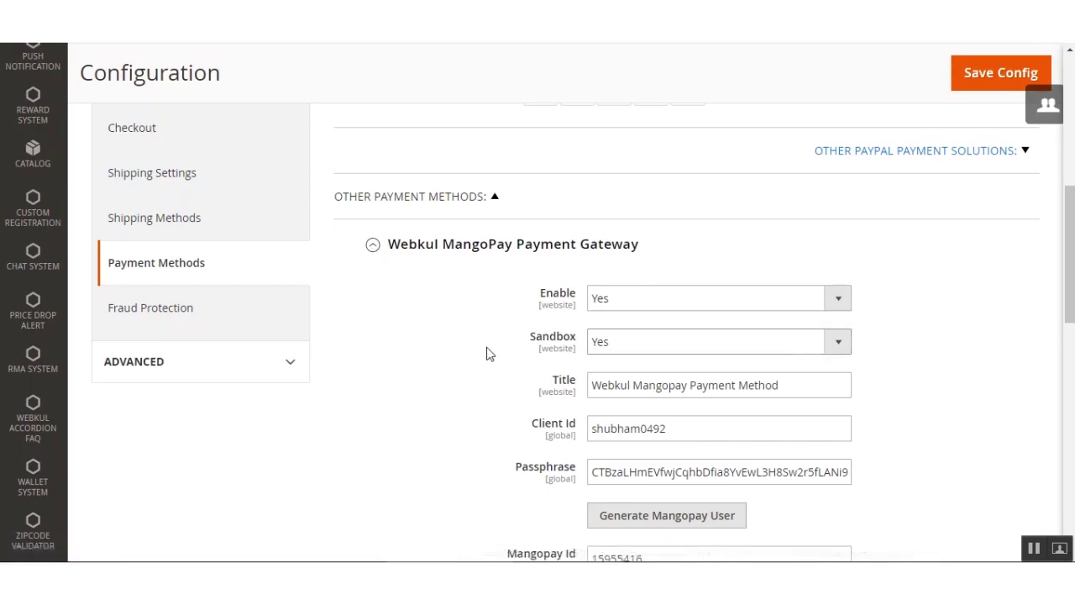
Look over the MangoPay gateway's configuration fields and the choices offered for Enable
scroll(487, 355, down, 5)
scroll(481, 362, up, 3)
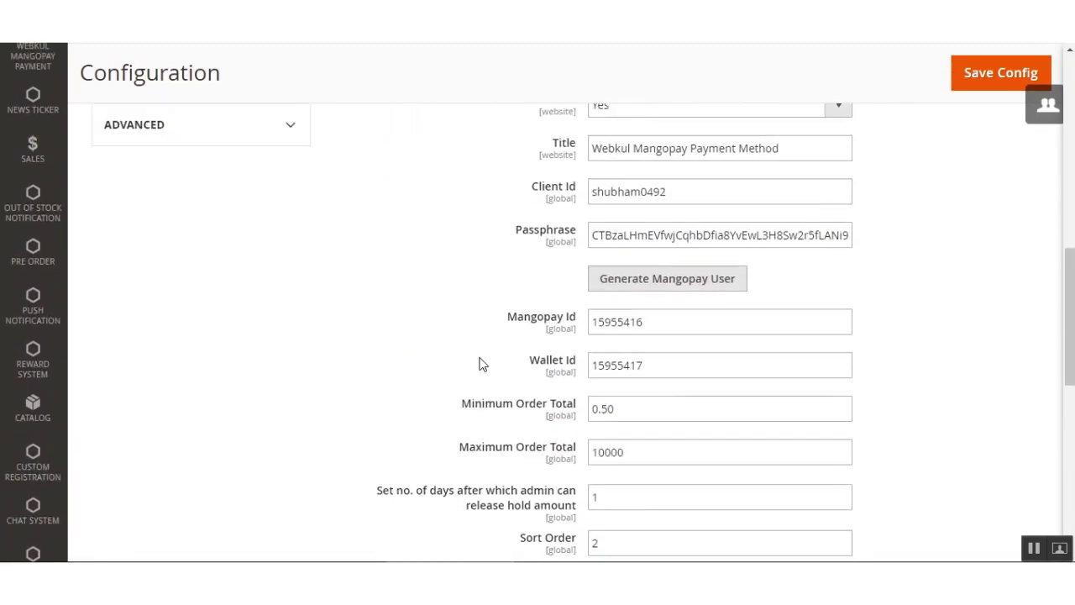
scroll(762, 294, up, 2)
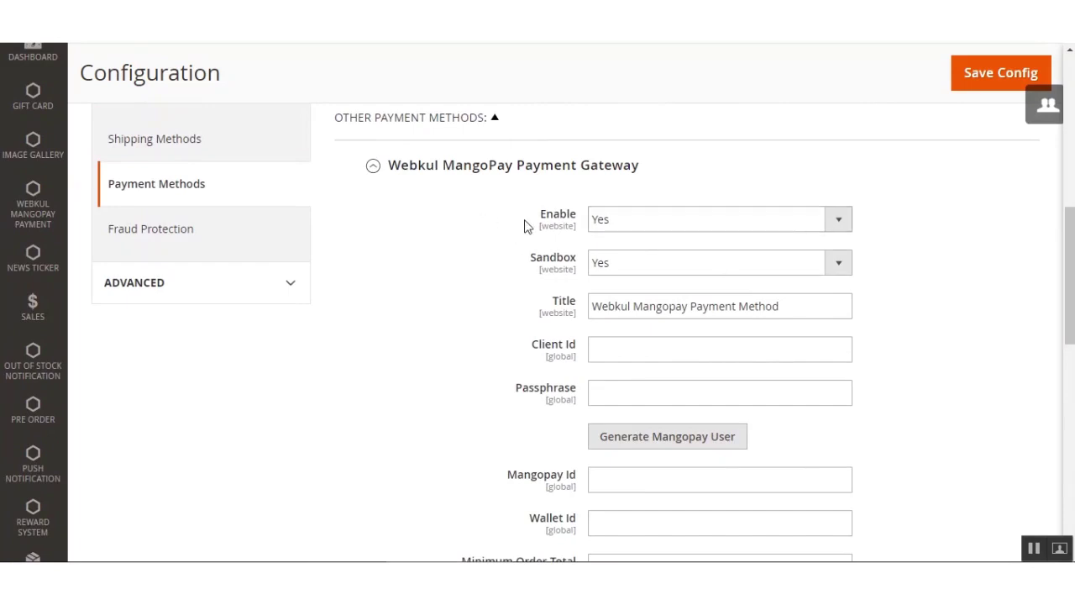
drag(1067, 243, 1067, 252)
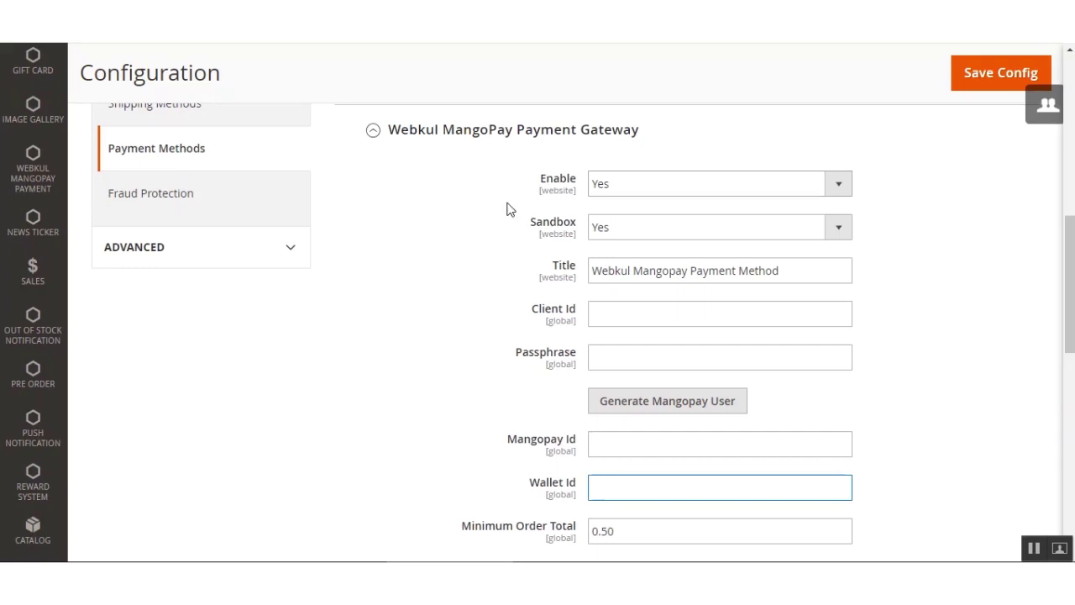
click(392, 329)
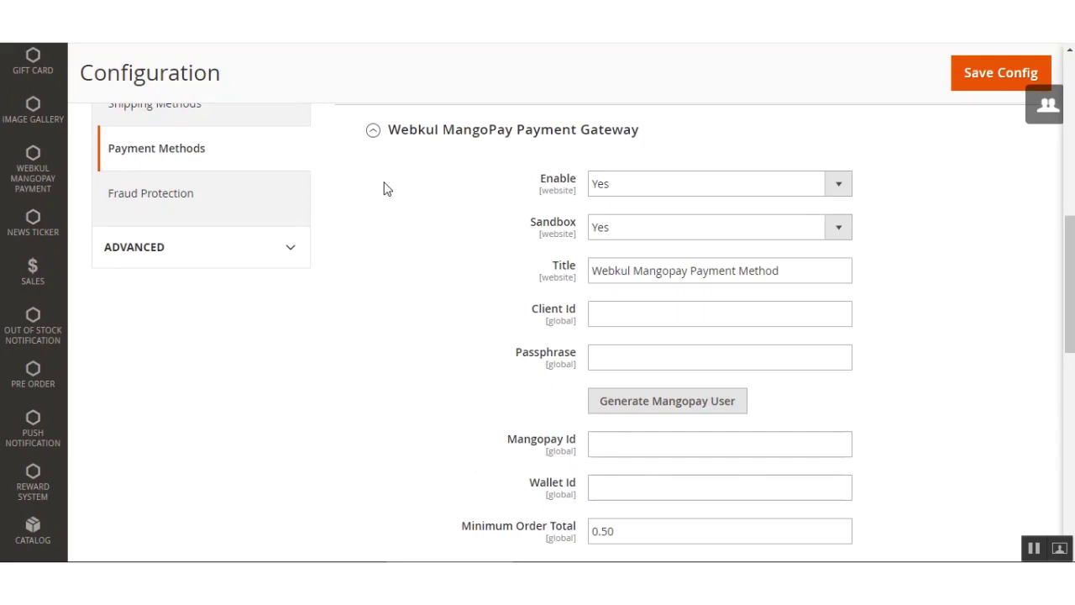
click(690, 184)
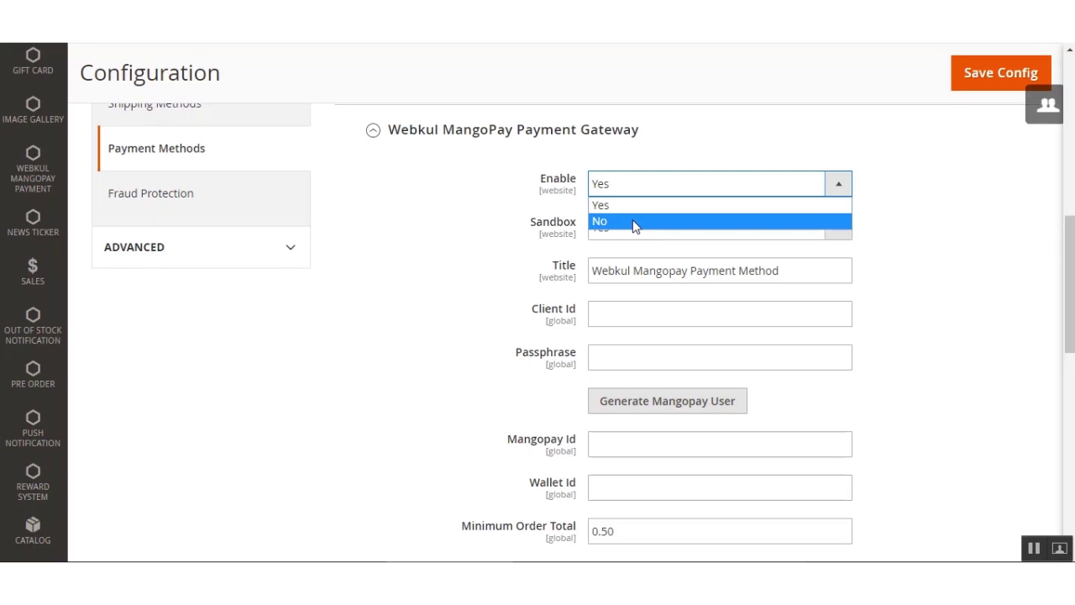
click(897, 211)
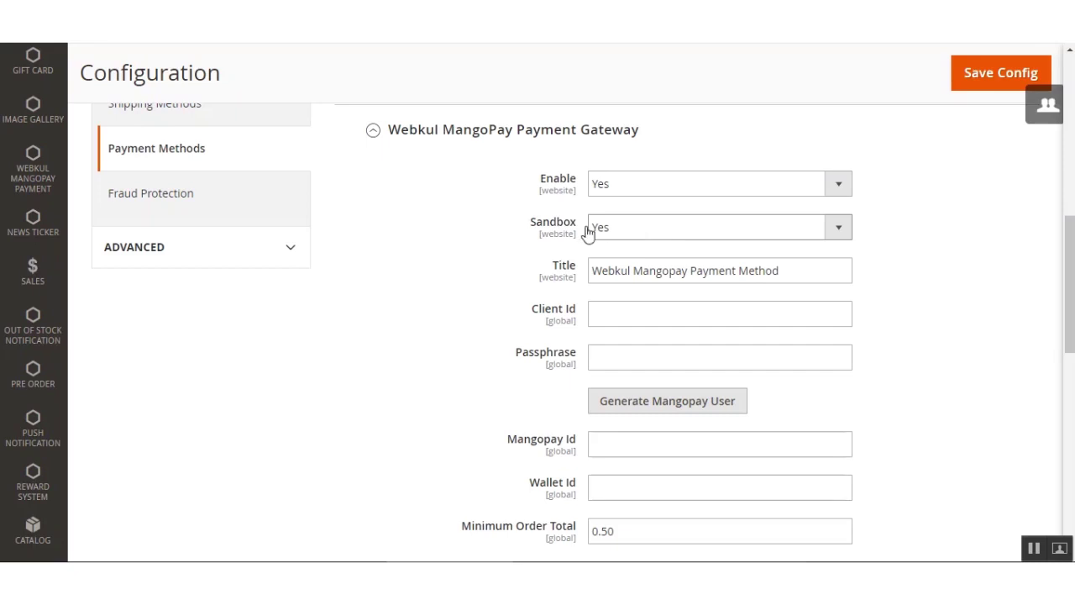
Try the MangoPay gateway's Sandbox setting at No, and return it to Yes
click(677, 235)
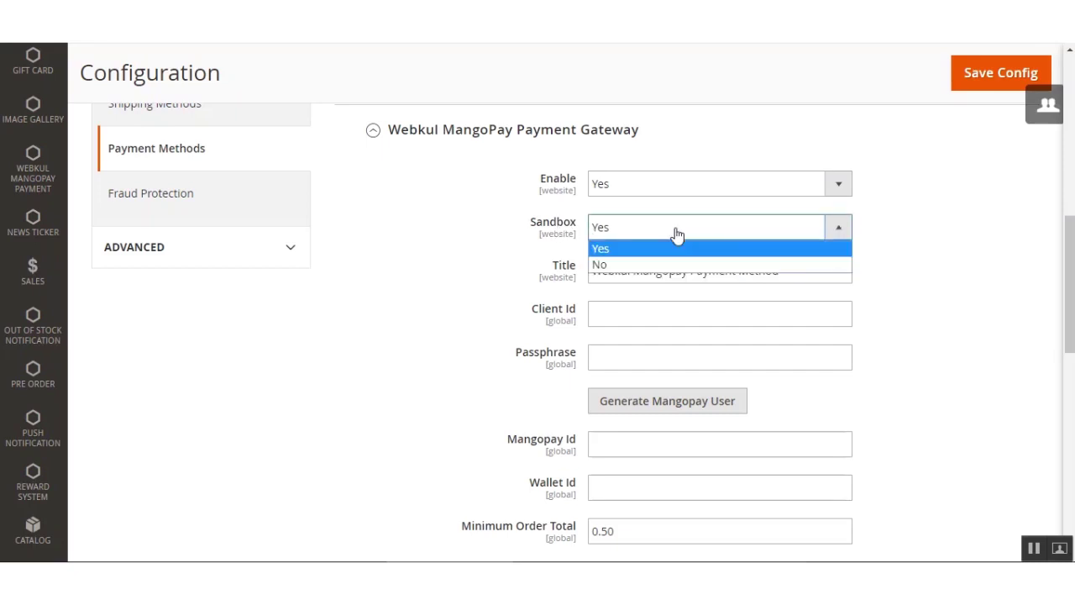
click(623, 265)
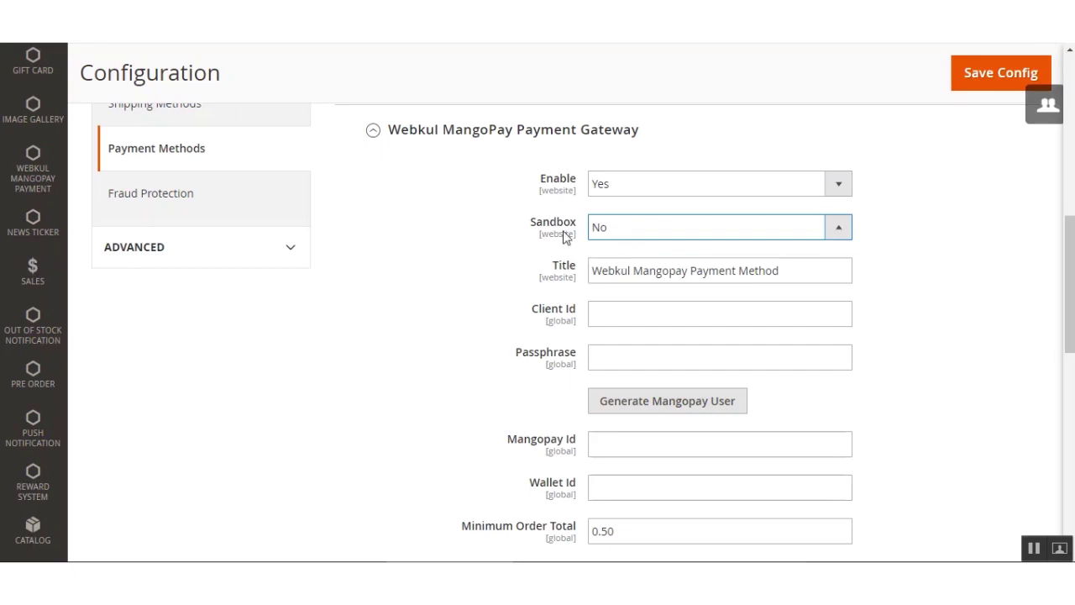
drag(531, 224, 572, 229)
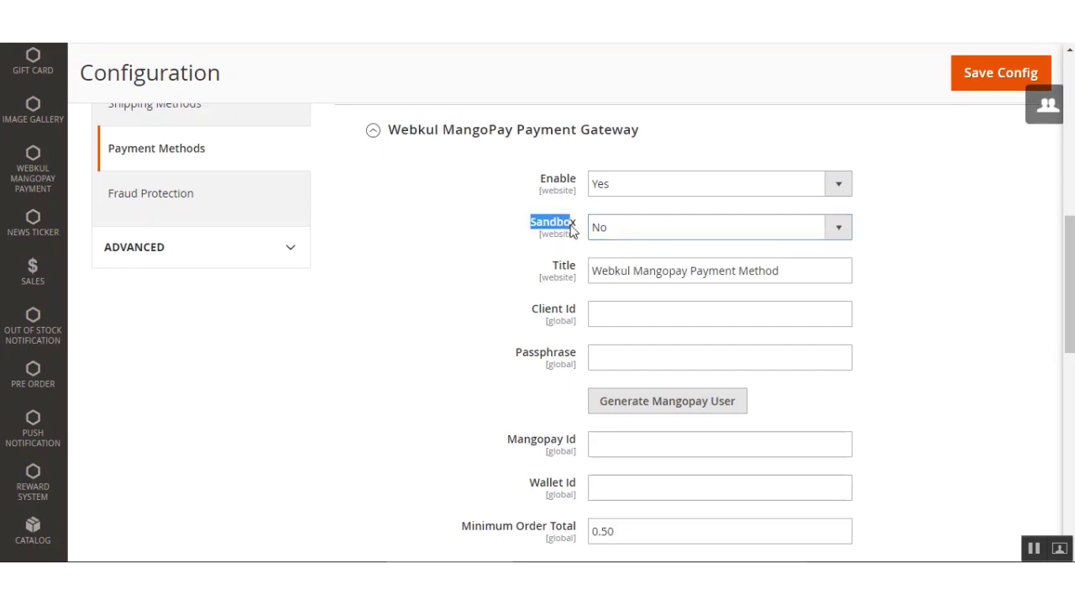
click(624, 237)
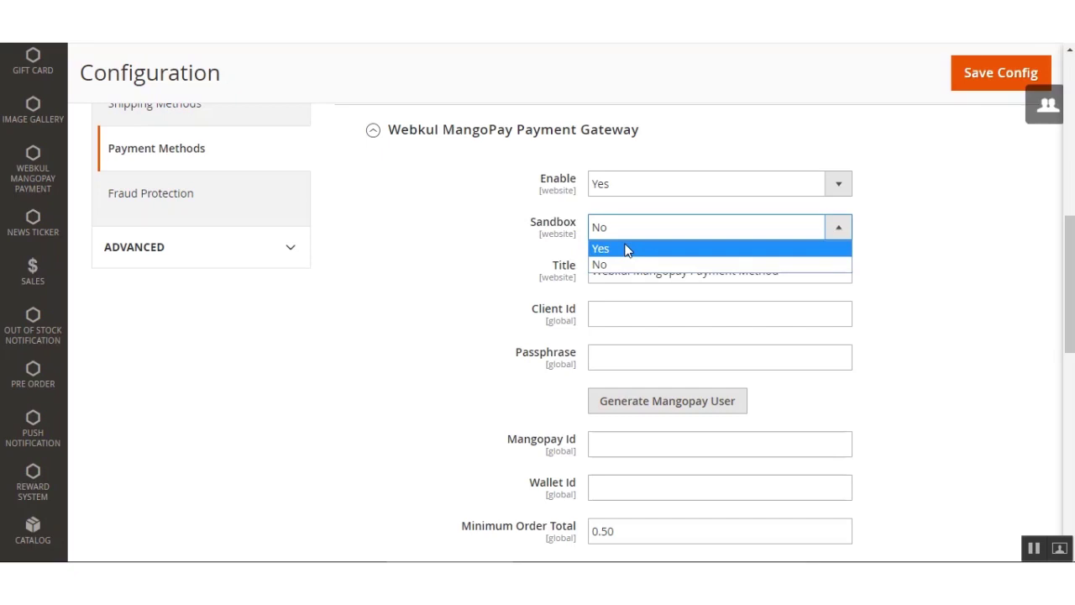
click(625, 248)
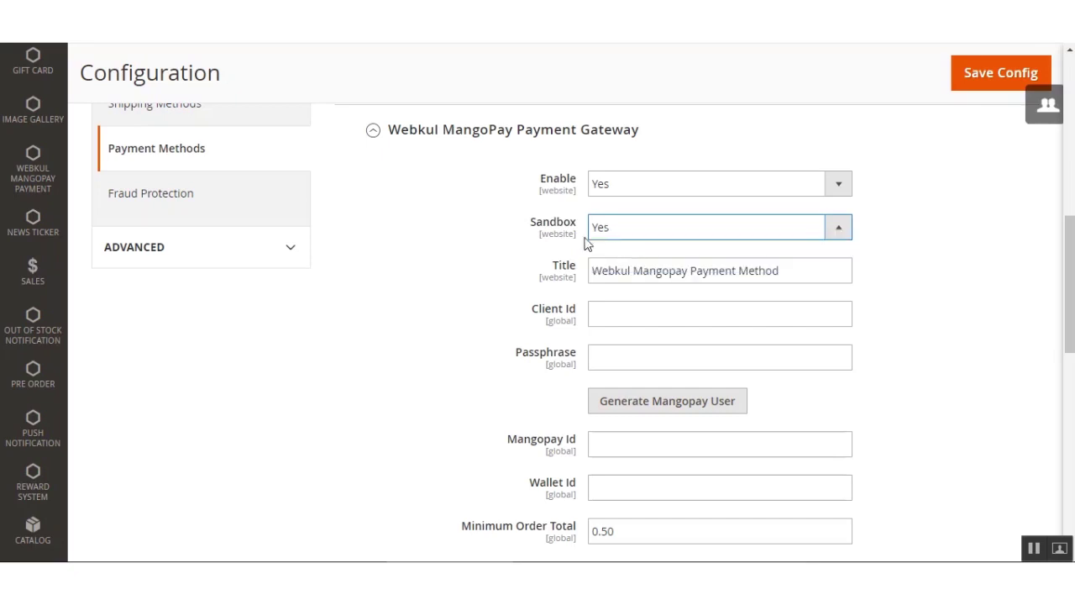
click(490, 226)
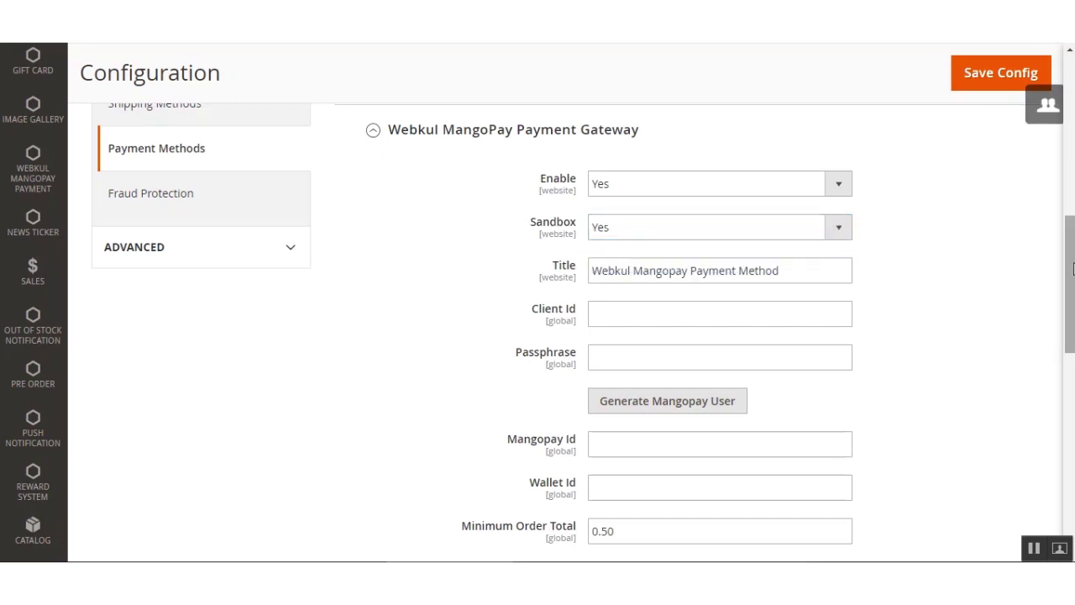
Examine the MangoPay gateway's Title, Client Id, Passphrase and Minimum Order Total fields
drag(804, 271, 527, 285)
click(651, 271)
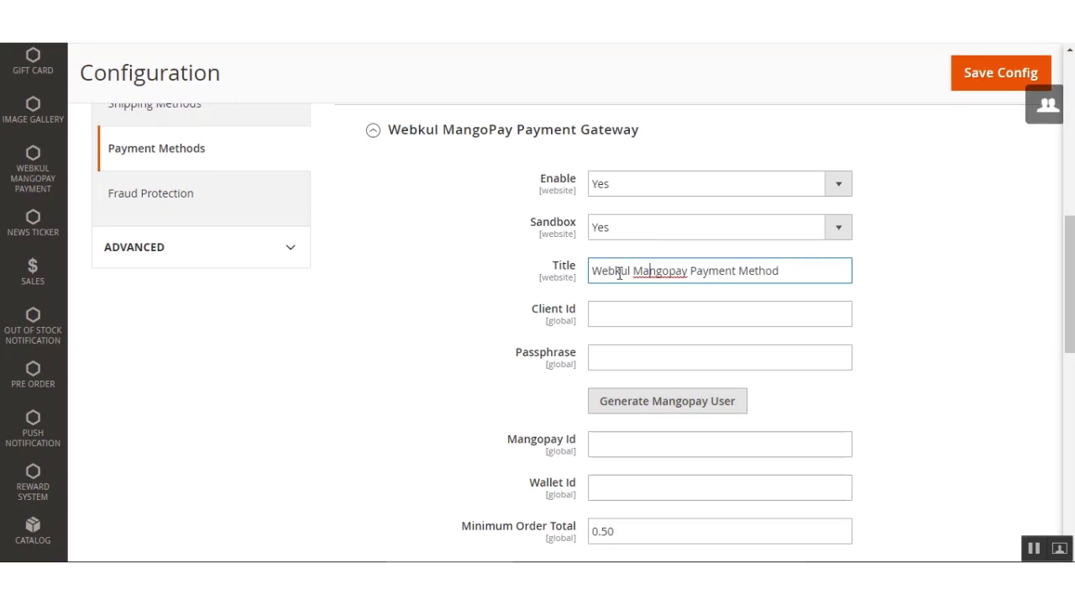
drag(593, 271, 793, 272)
click(946, 272)
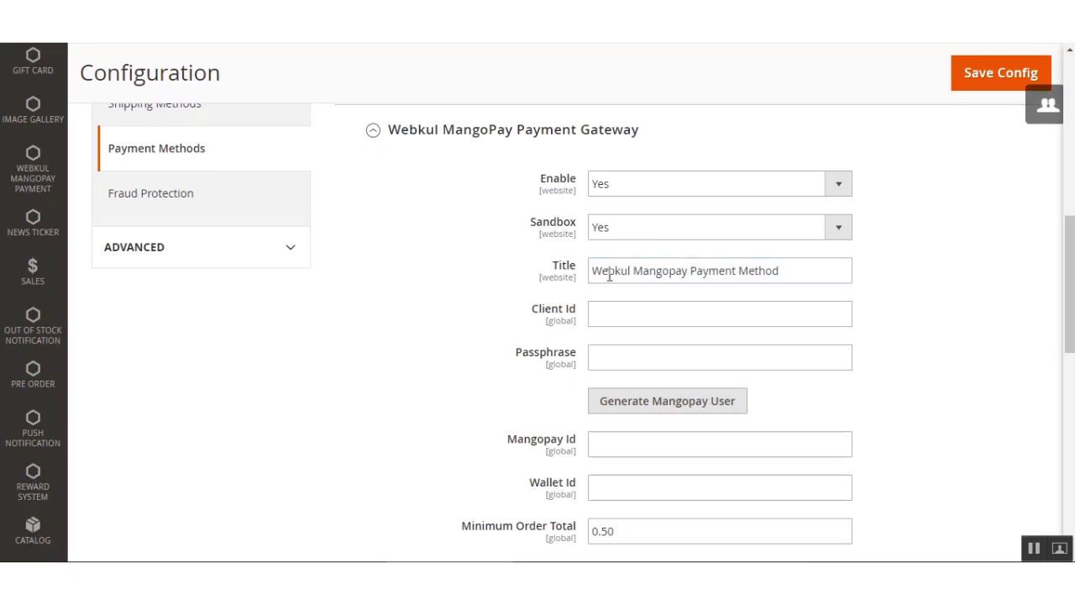
drag(619, 270, 760, 281)
click(911, 291)
drag(531, 311, 586, 312)
drag(514, 356, 577, 359)
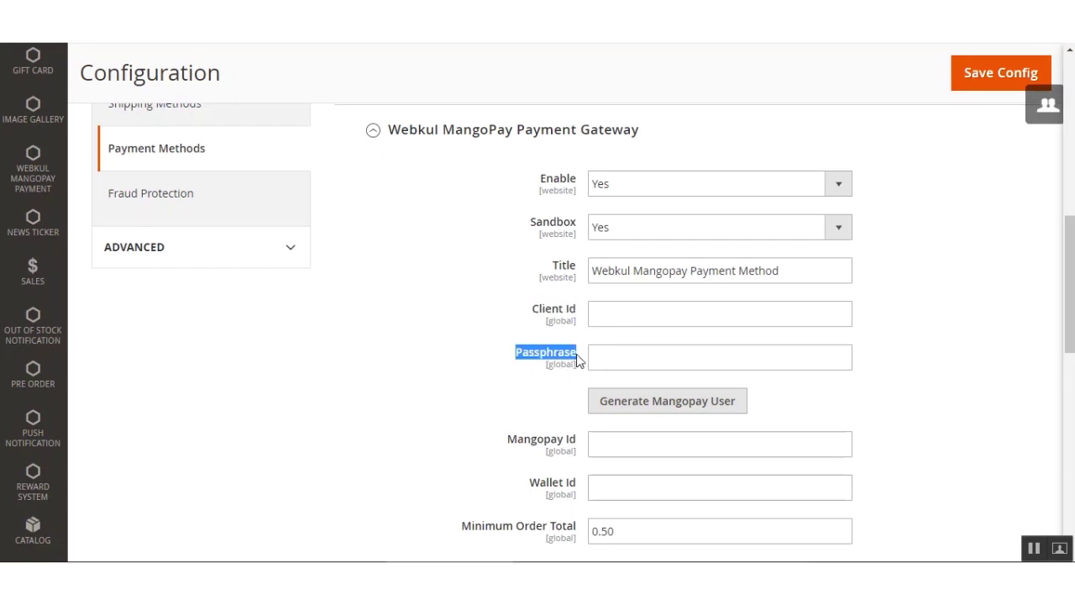
click(457, 386)
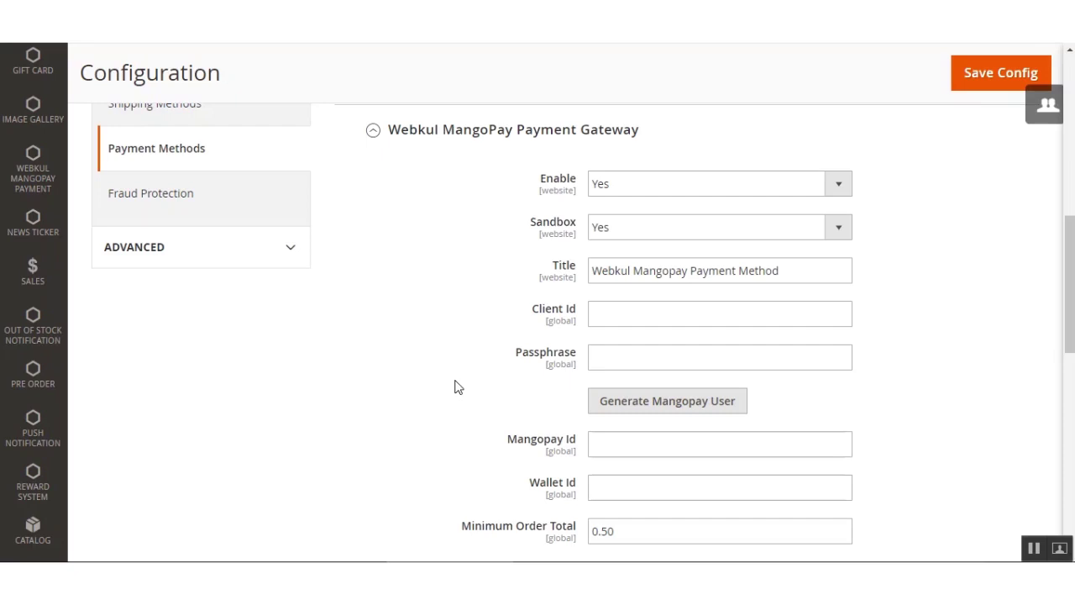
click(611, 357)
click(612, 313)
click(612, 354)
click(613, 315)
scroll(504, 361, down, 3)
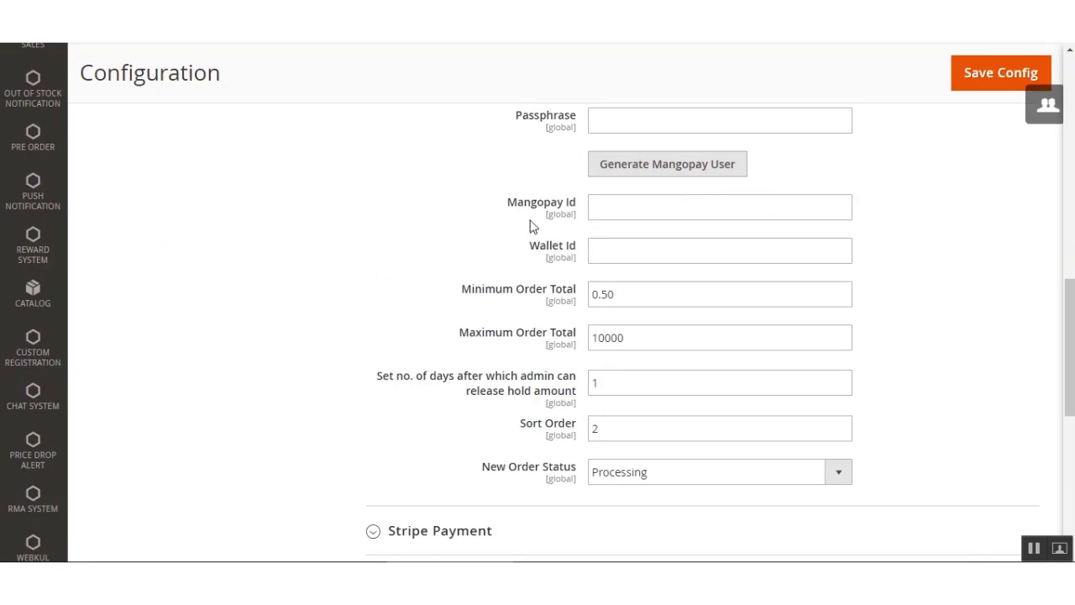
drag(463, 289, 569, 307)
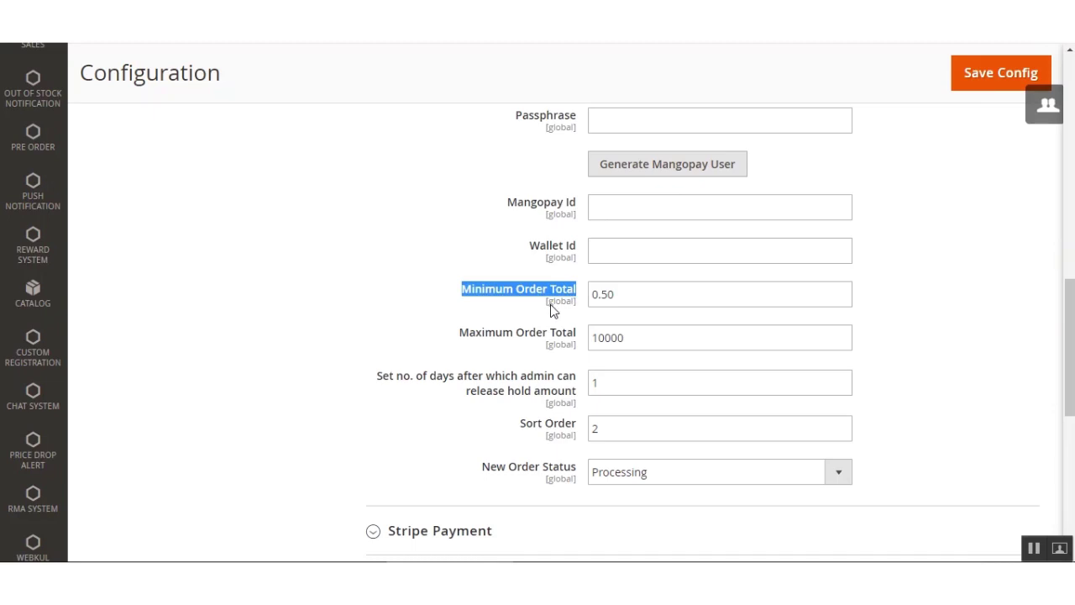
click(520, 314)
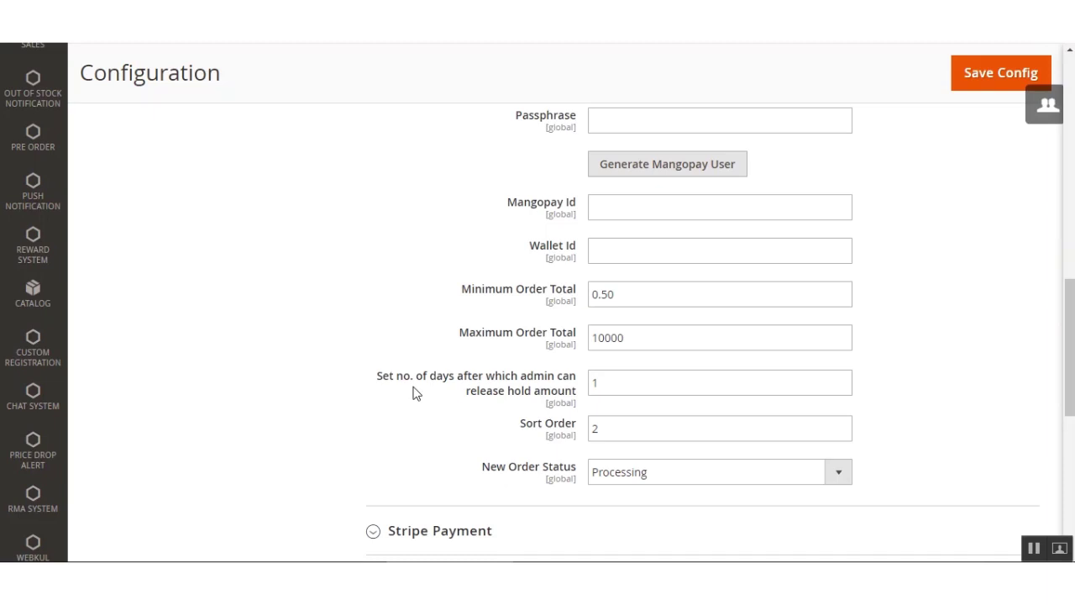
Set the number of days after which the admin can release the hold amount to 1
click(612, 381)
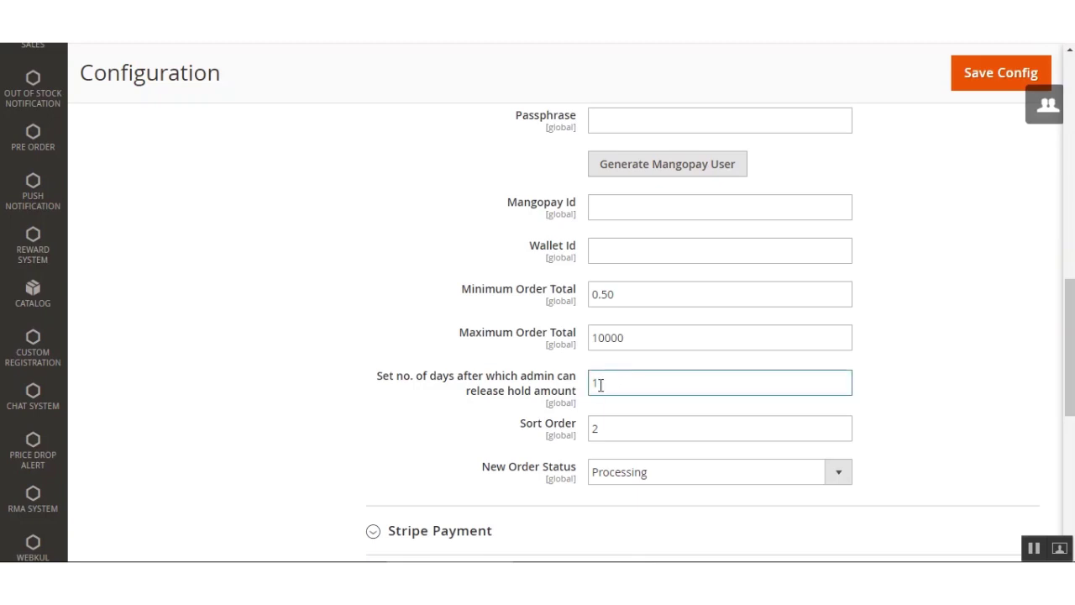
drag(592, 384, 601, 384)
text(1)
Review the MangoPay gateway's Sort Order and the available New Order Status options without changing them
scroll(460, 421, down, 1)
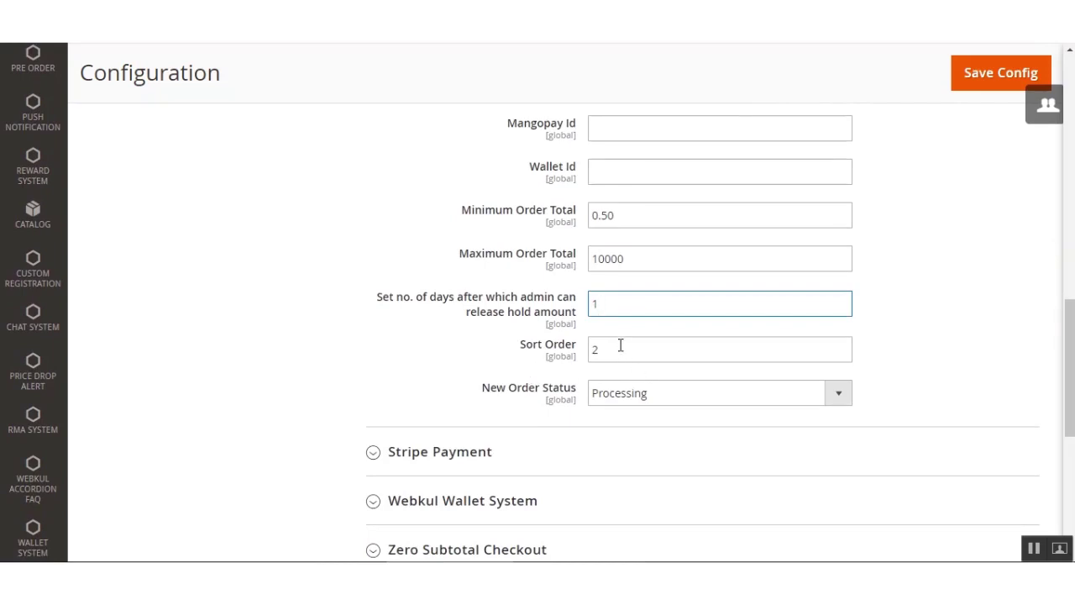
drag(518, 348, 578, 350)
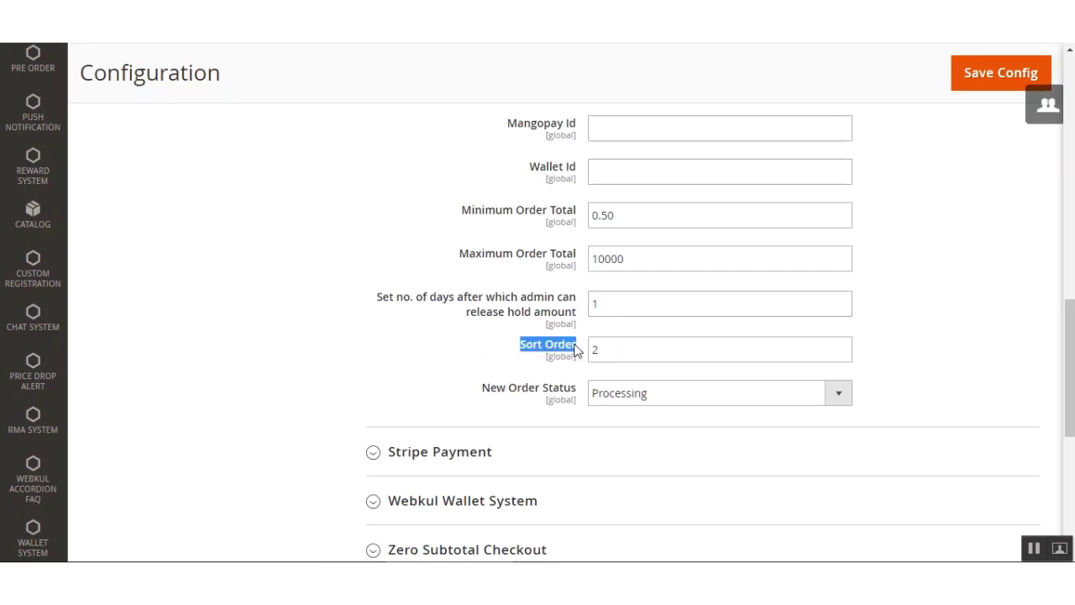
click(490, 359)
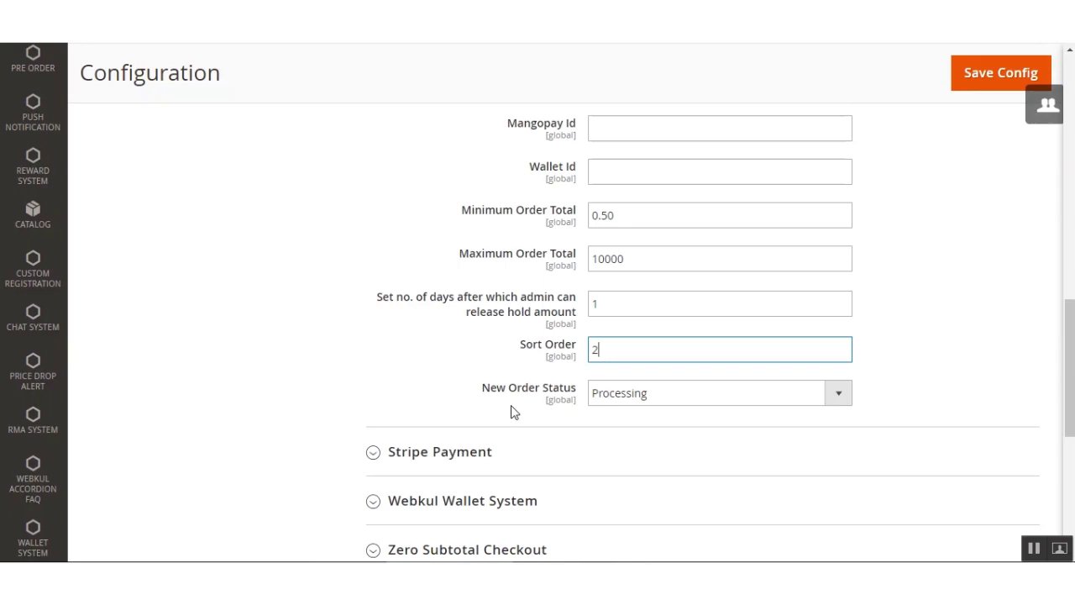
click(838, 394)
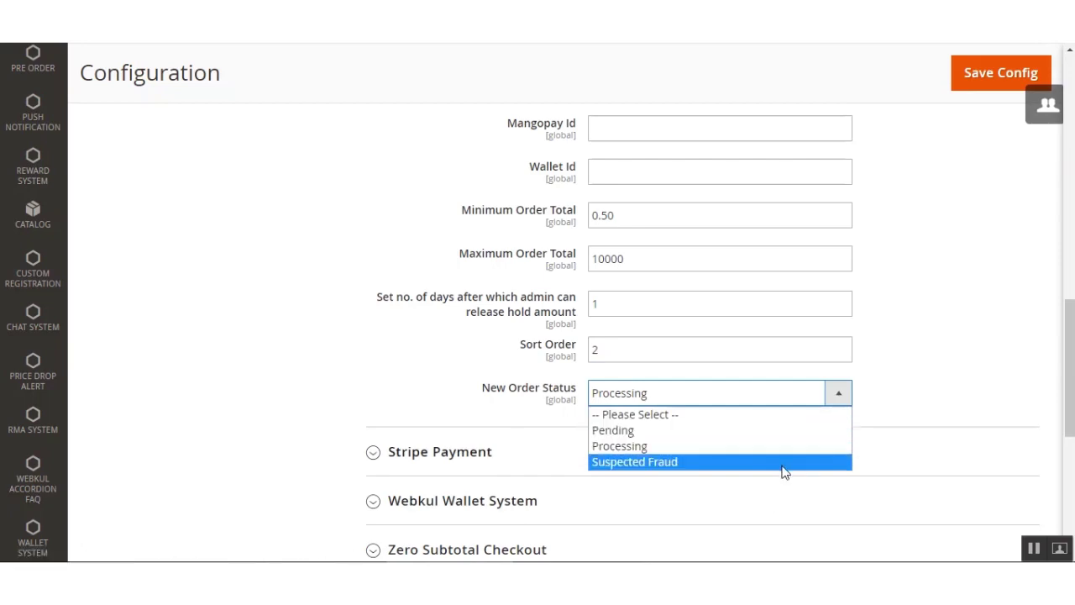
click(870, 361)
scroll(546, 405, up, 3)
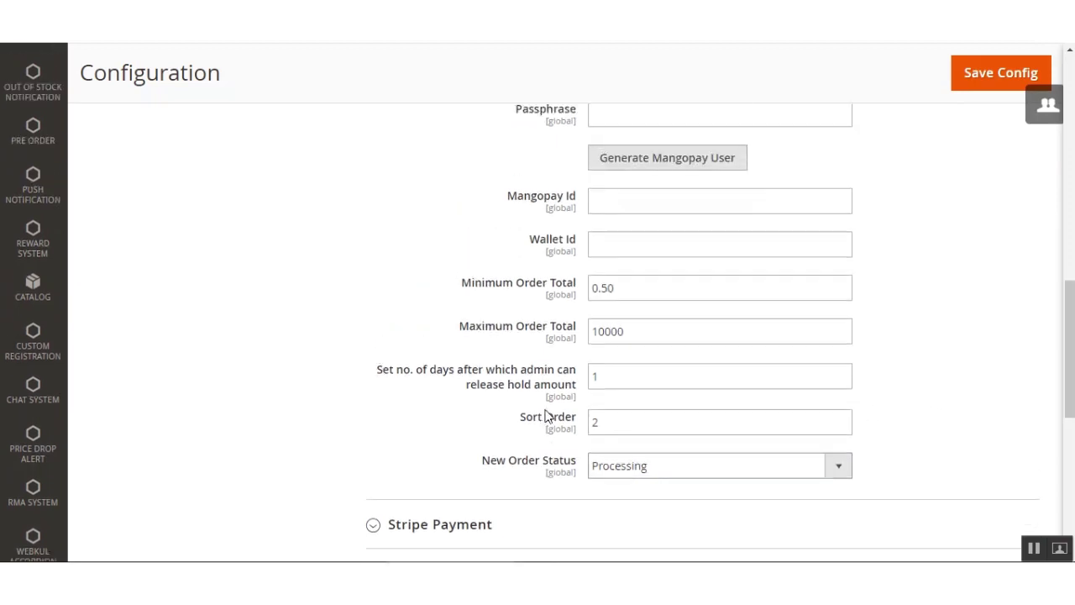
scroll(684, 448, up, 2)
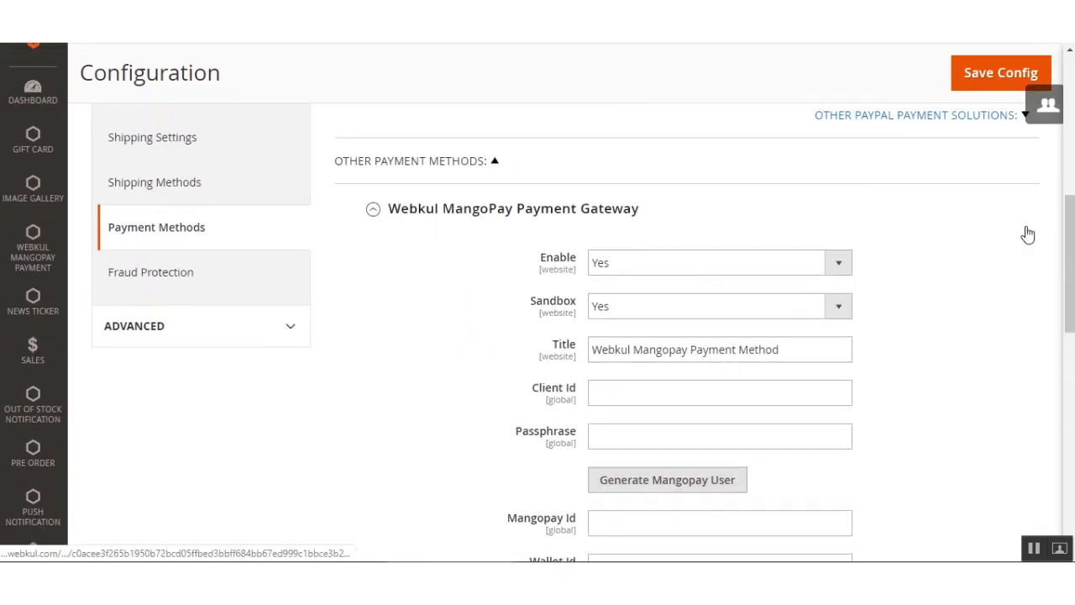
Examine the MangoPay gateway's Client Id, Passphrase, Generate Mangopay User, Mangopay Id and Wallet Id settings without changing them
drag(1068, 233, 1066, 263)
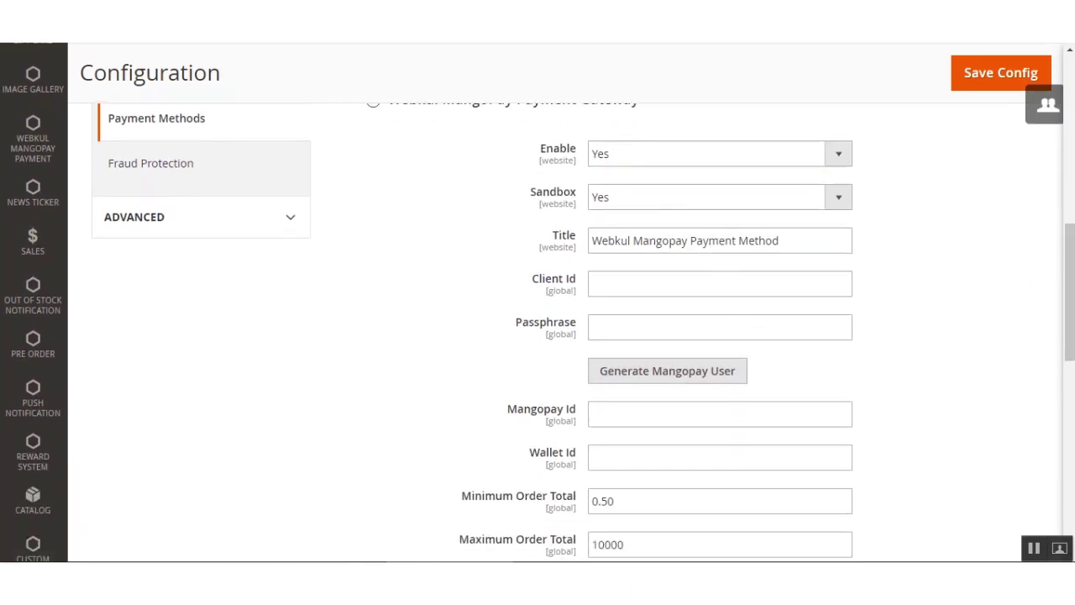
click(604, 285)
click(607, 331)
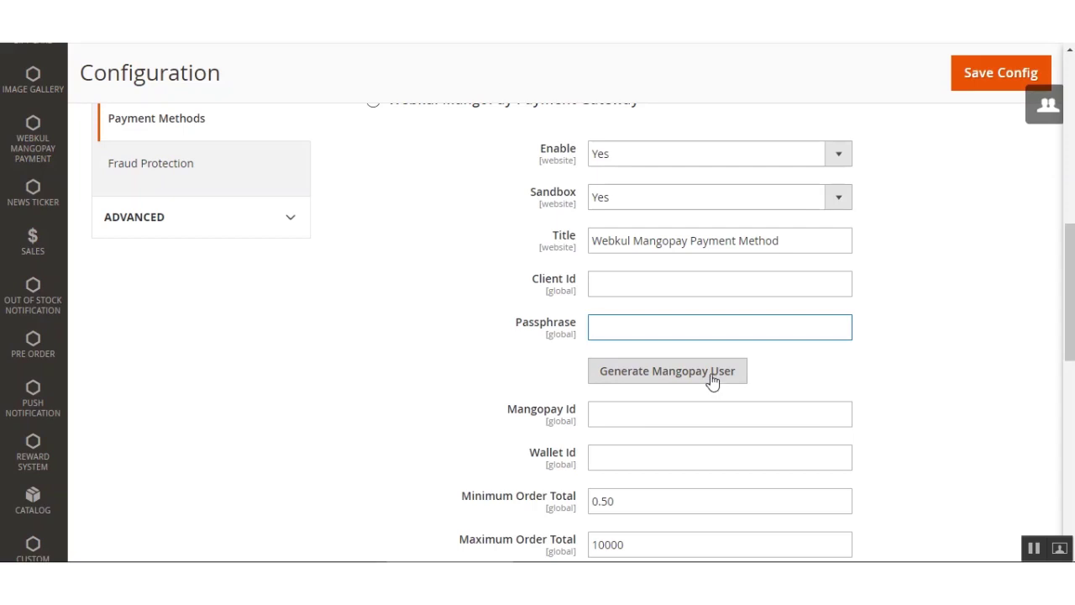
click(615, 418)
key(Tab)
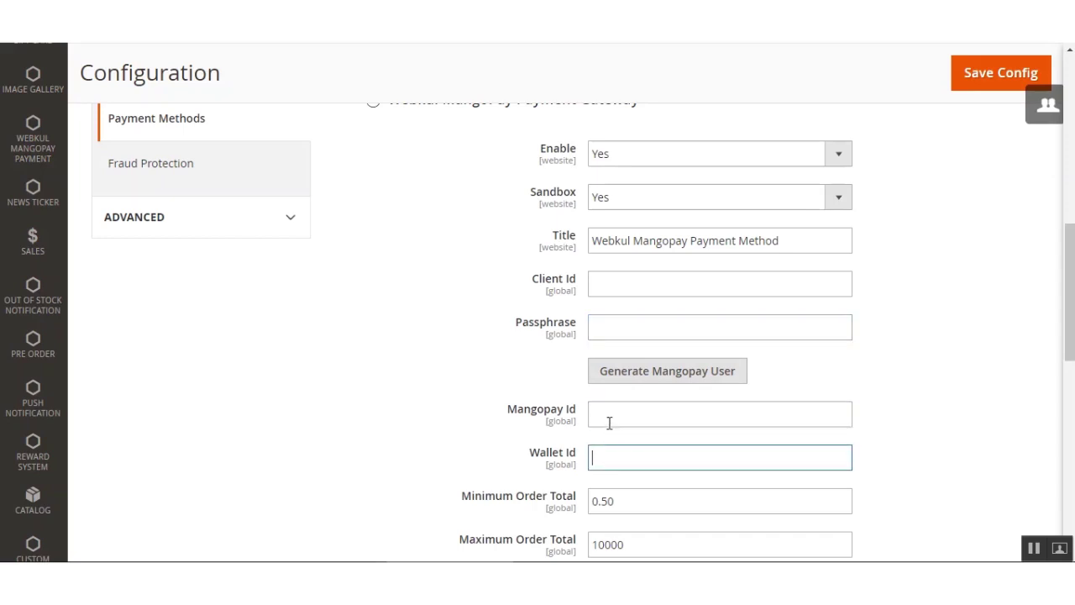
click(957, 420)
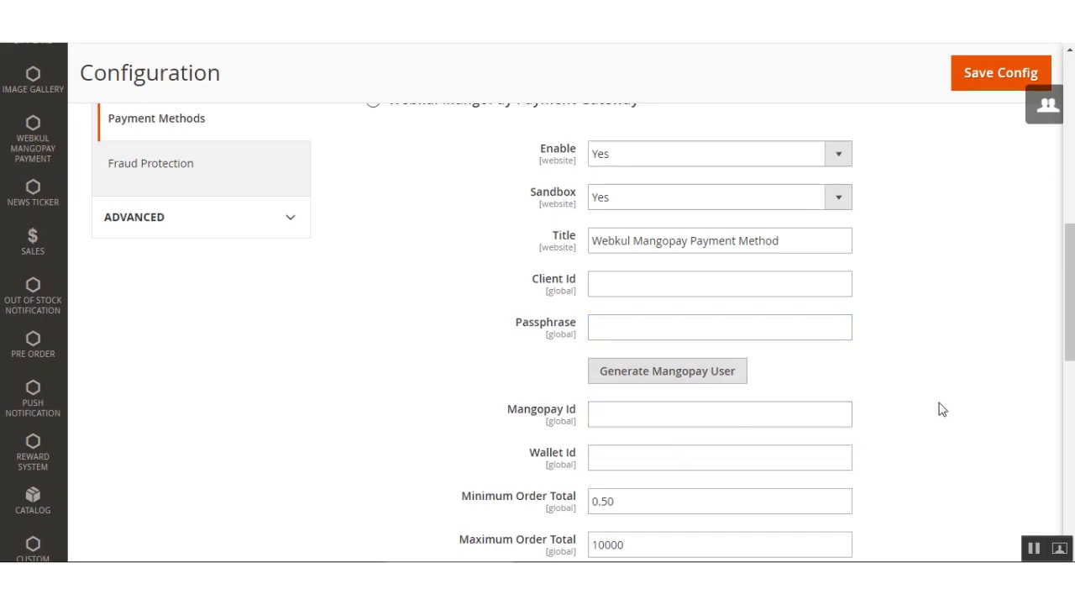
mouse_move(1071, 308)
mouse_down()
mouse_move(1072, 290)
mouse_move(1072, 300)
mouse_up()
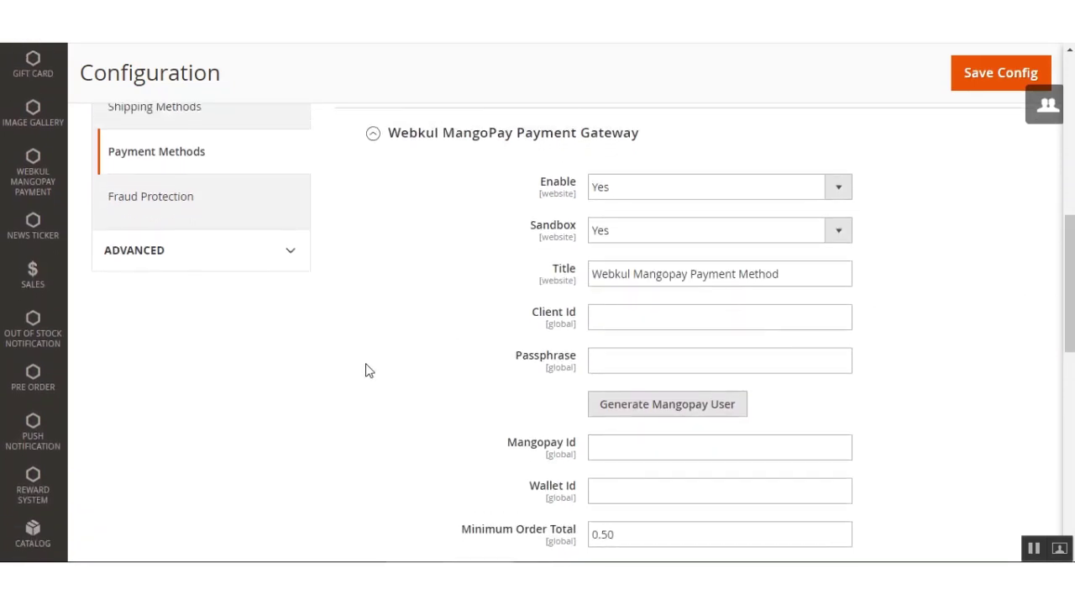
Return to the admin dashboard and open Webkul Mangopay Payment's Manage Bank Details page in a new browser tab
scroll(367, 370, up, 3)
click(32, 126)
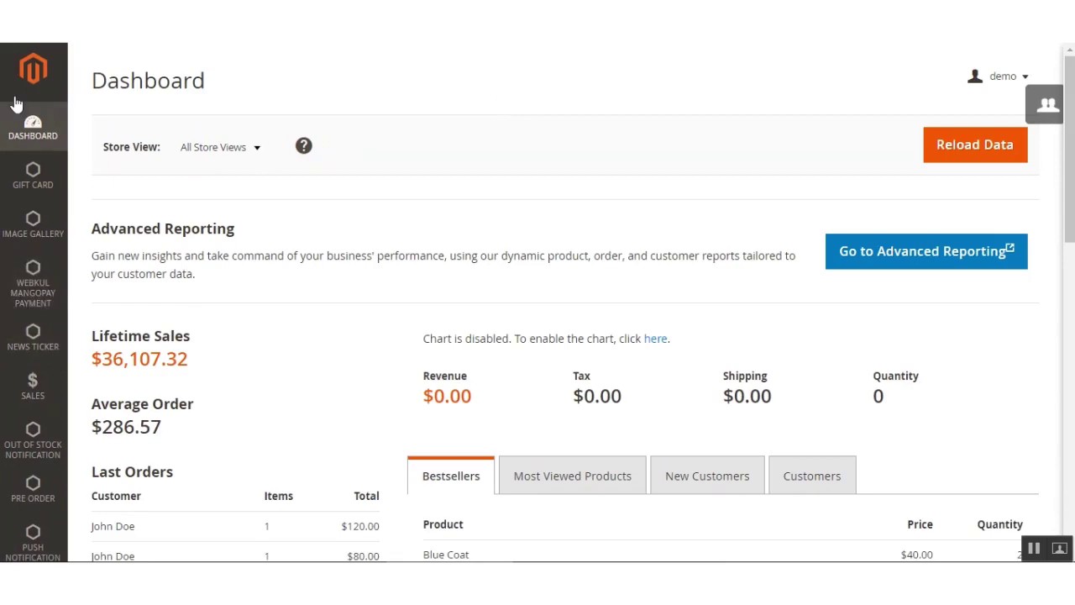
click(42, 308)
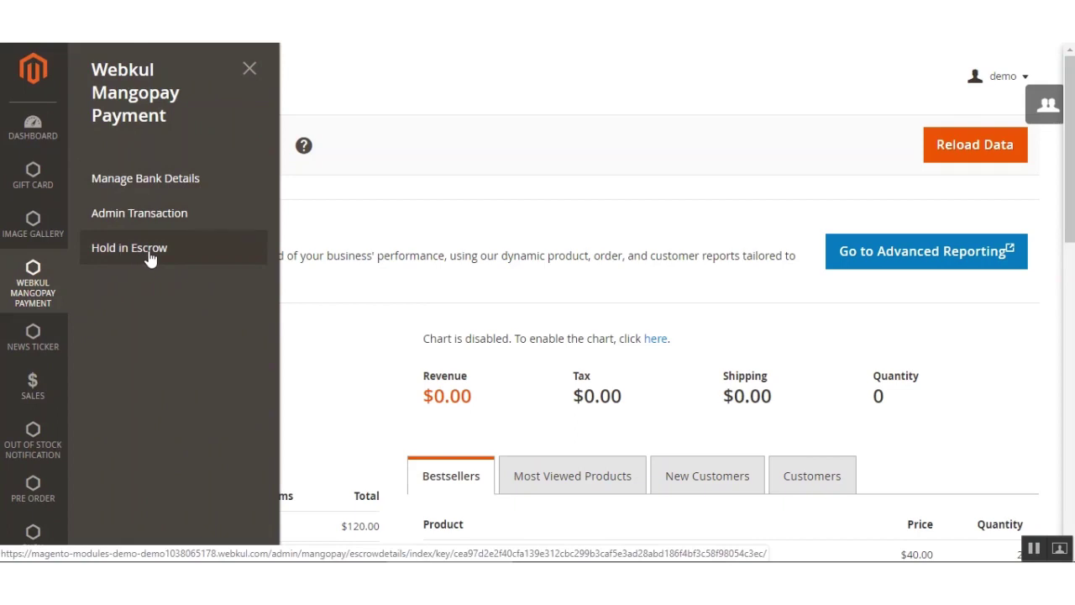
right_click(152, 190)
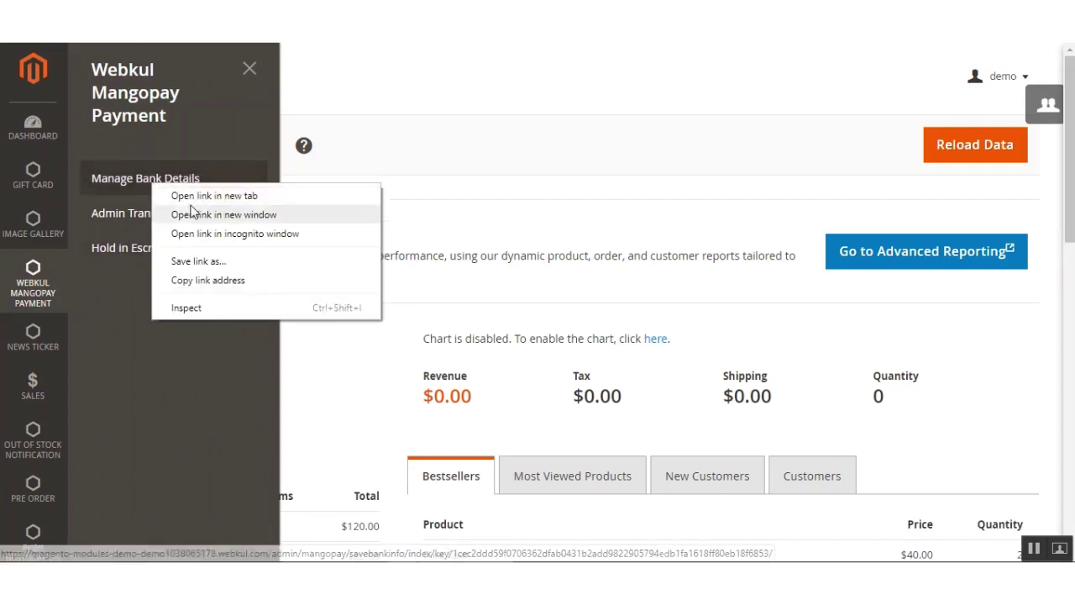
click(210, 195)
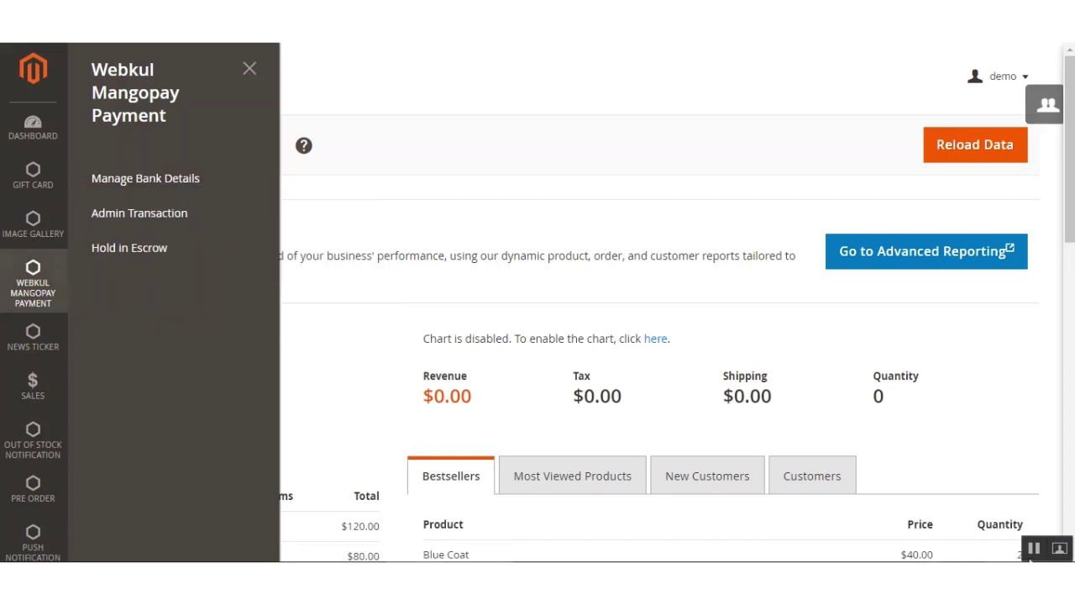
key(ctrl+Tab)
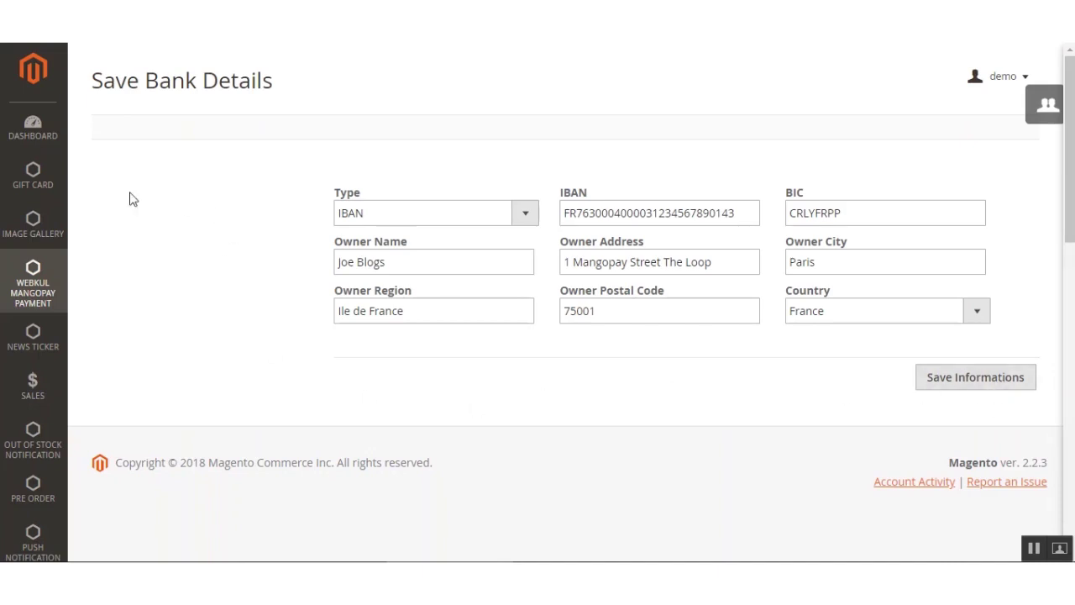
drag(95, 81, 286, 84)
click(293, 84)
Open the Admin Transaction page in a new browser tab and check the MangoPay wallet's remaining amount
click(35, 279)
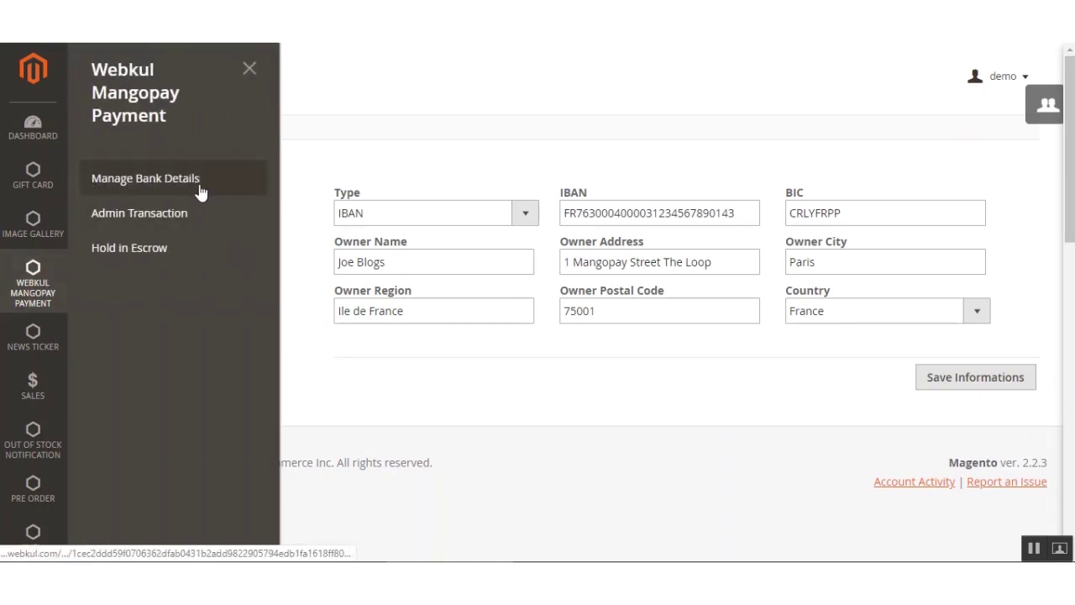
right_click(160, 220)
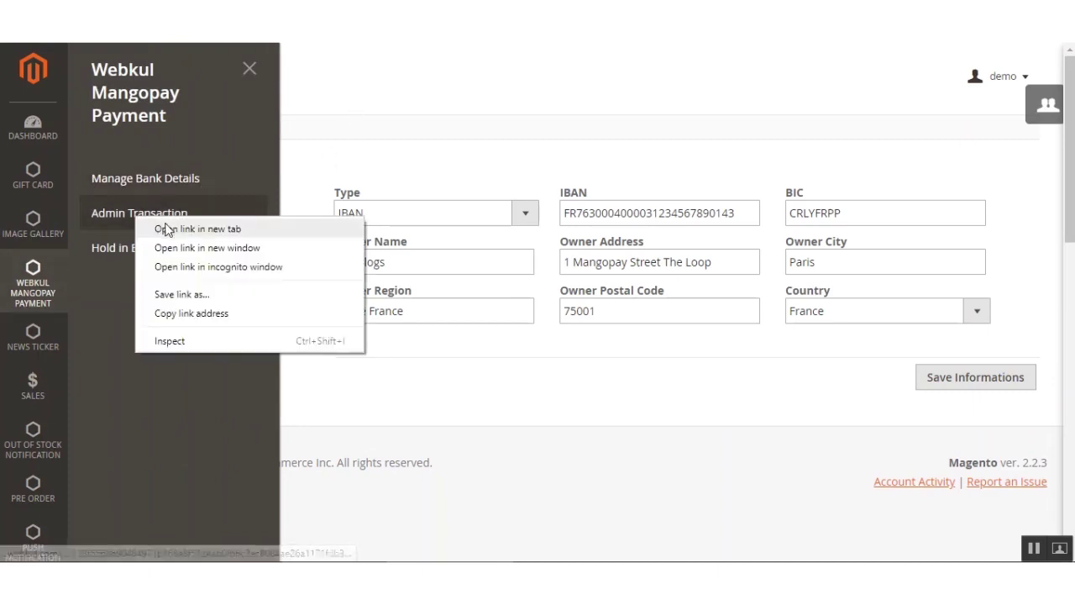
click(206, 242)
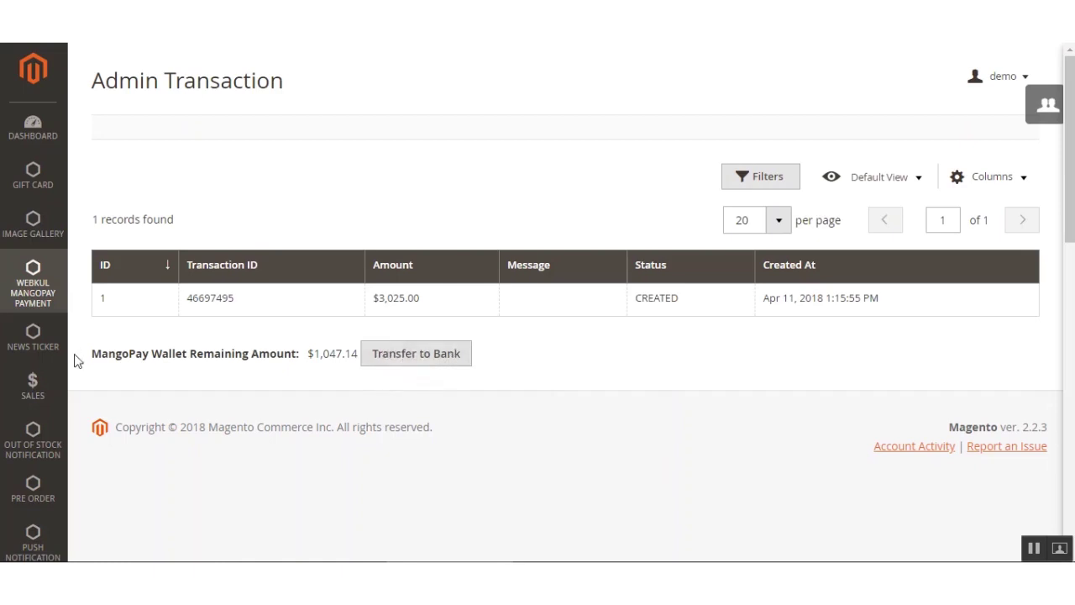
drag(94, 353, 360, 362)
click(348, 392)
Open Webkul Mangopay Payment's Hold in Escrow page in a new browser tab
click(38, 288)
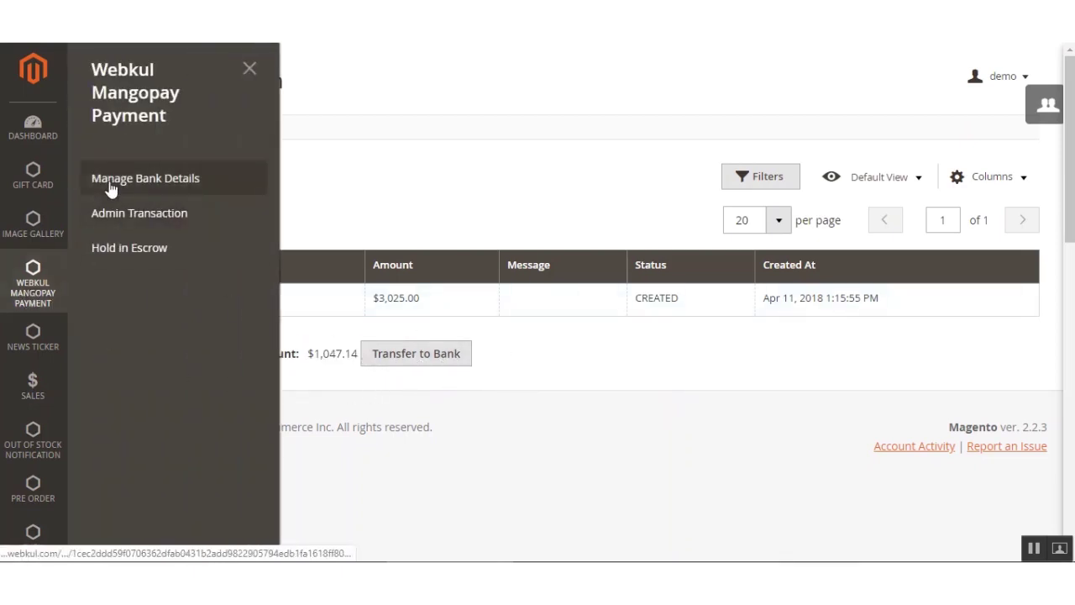
click(361, 183)
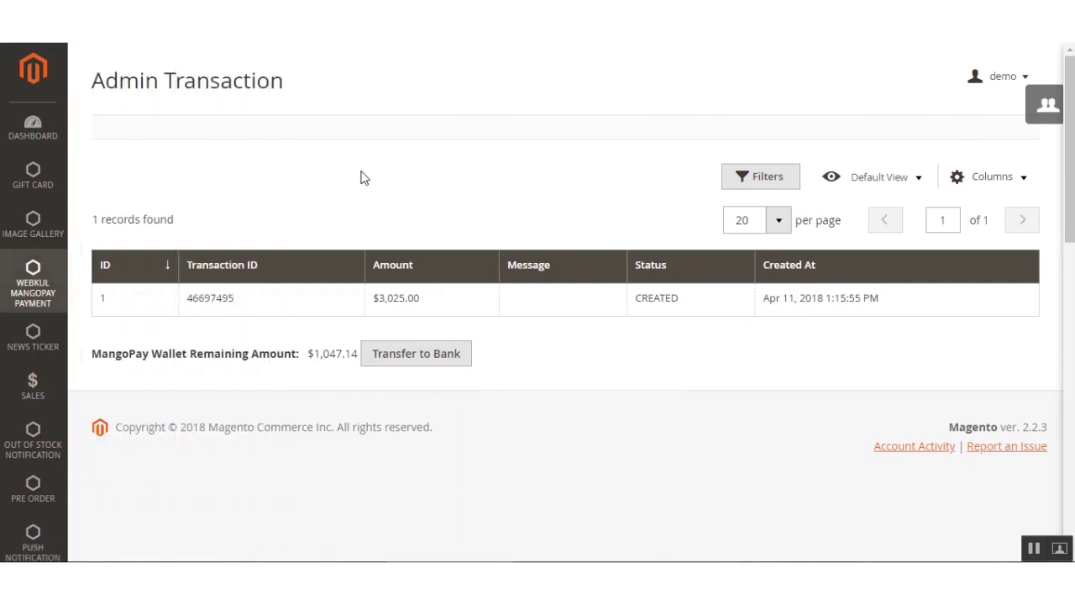
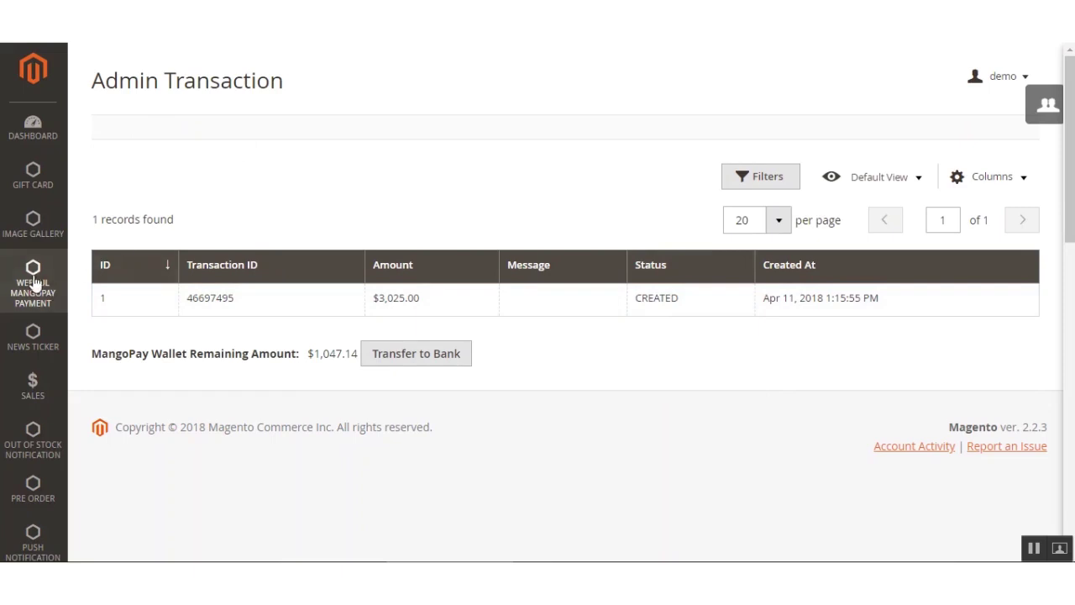
right_click(137, 256)
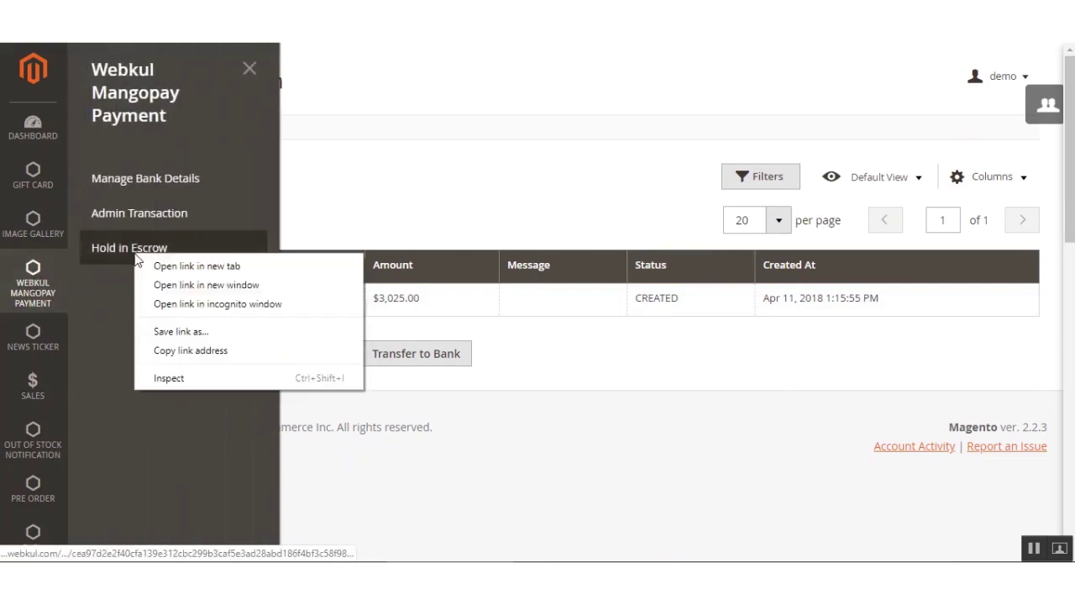
click(178, 267)
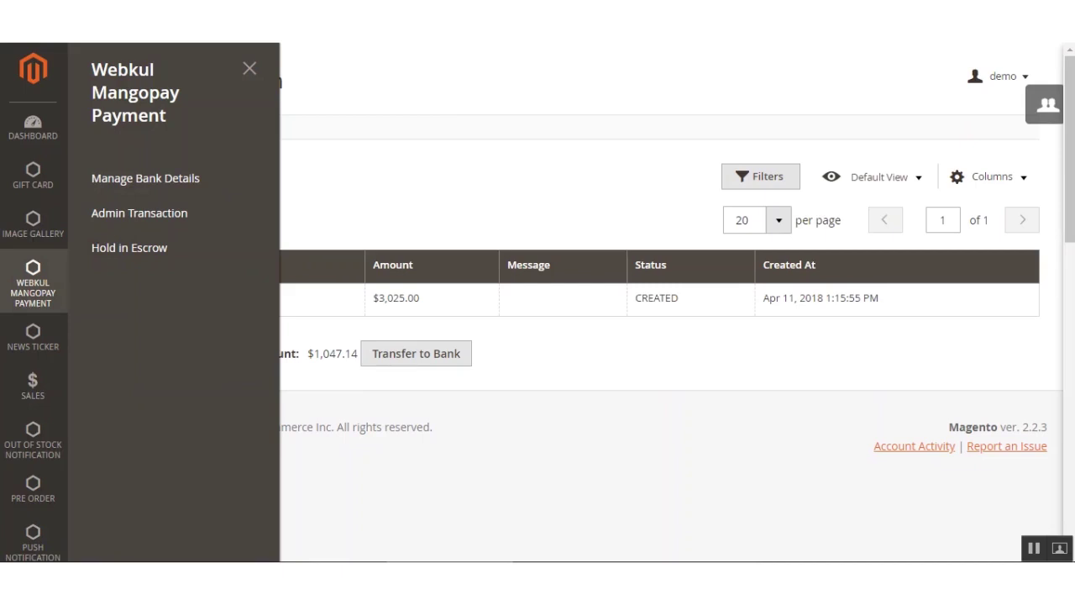
key(ctrl+Tab)
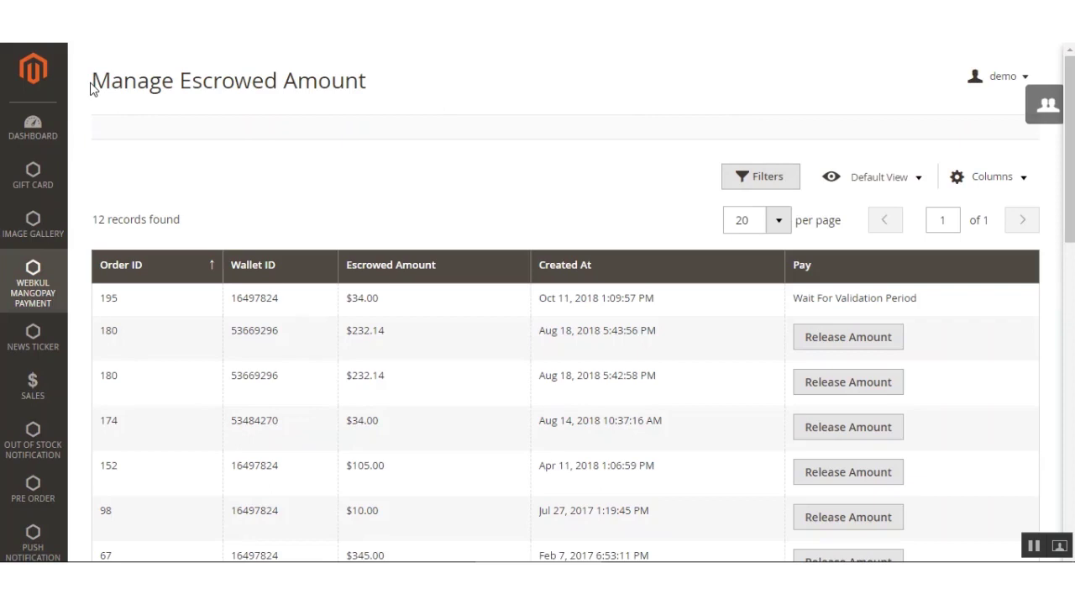
drag(95, 80, 374, 87)
click(490, 82)
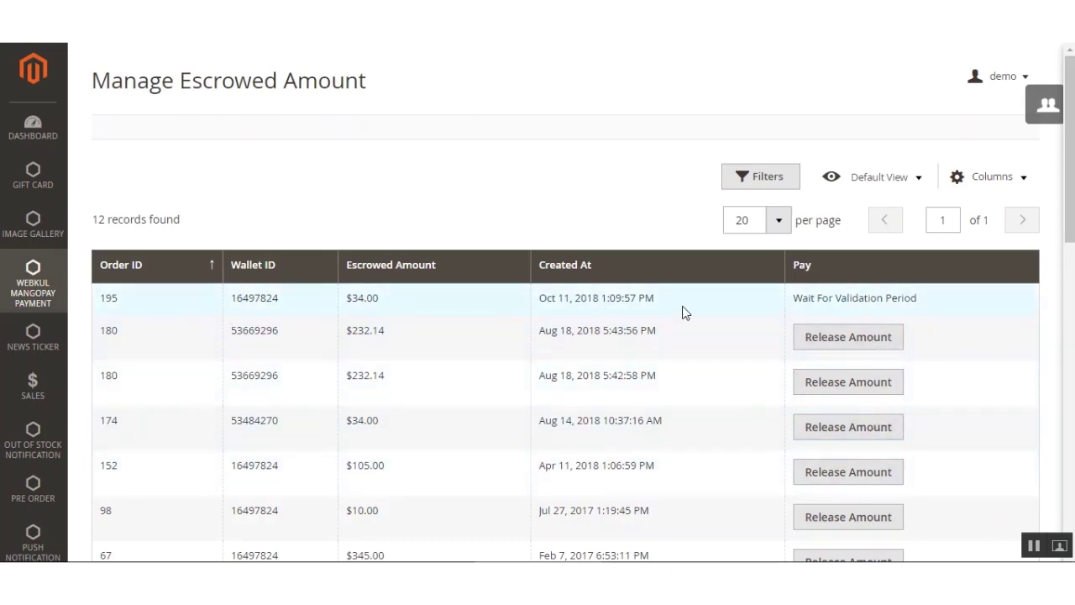
Check the Pay column of the newest escrowed order
drag(795, 295, 932, 300)
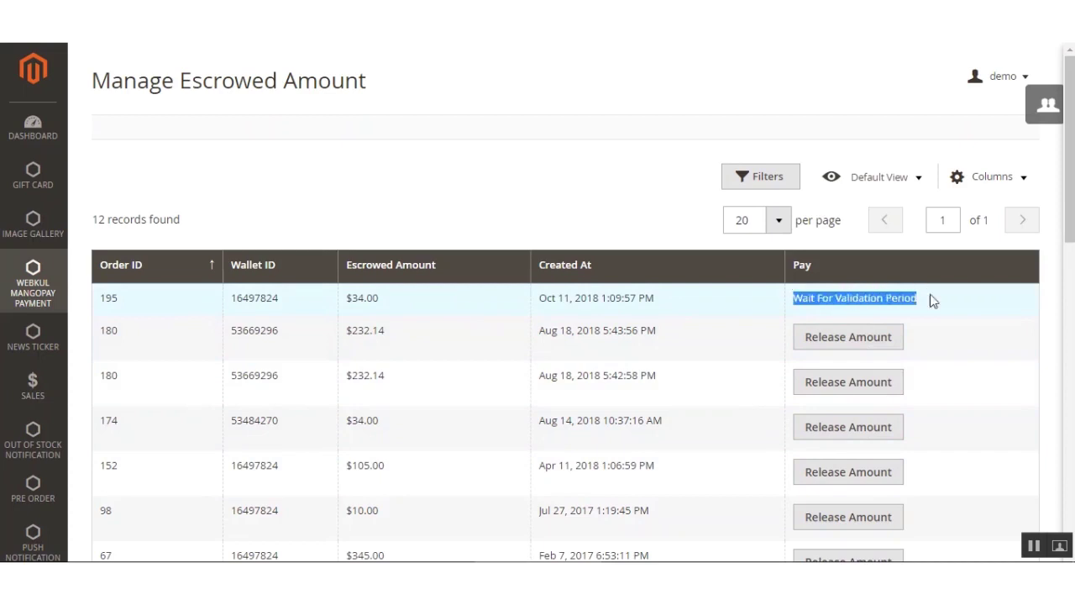
click(937, 300)
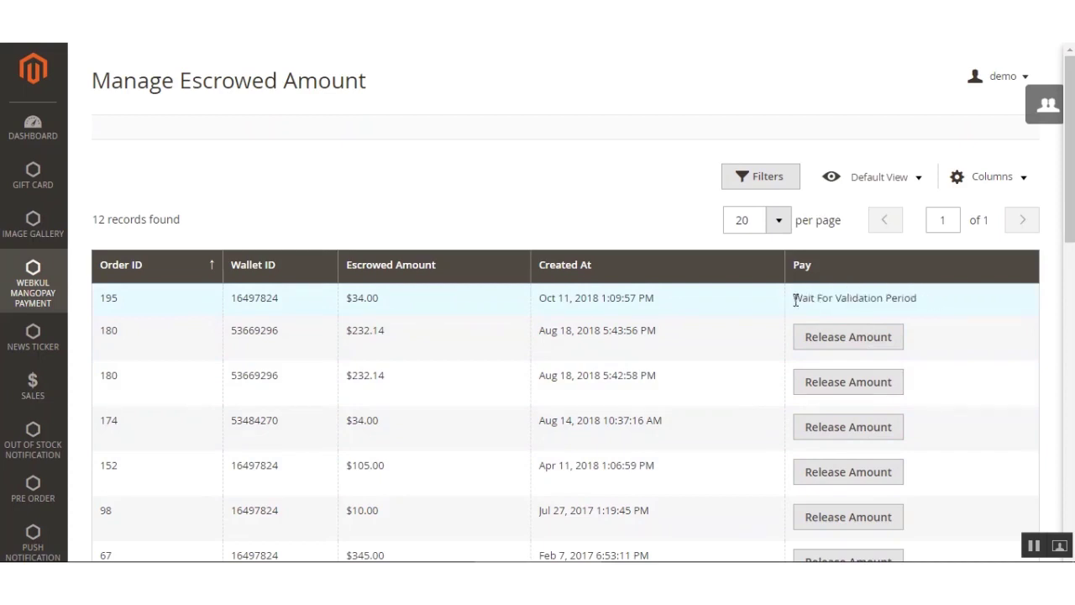
drag(795, 300, 930, 306)
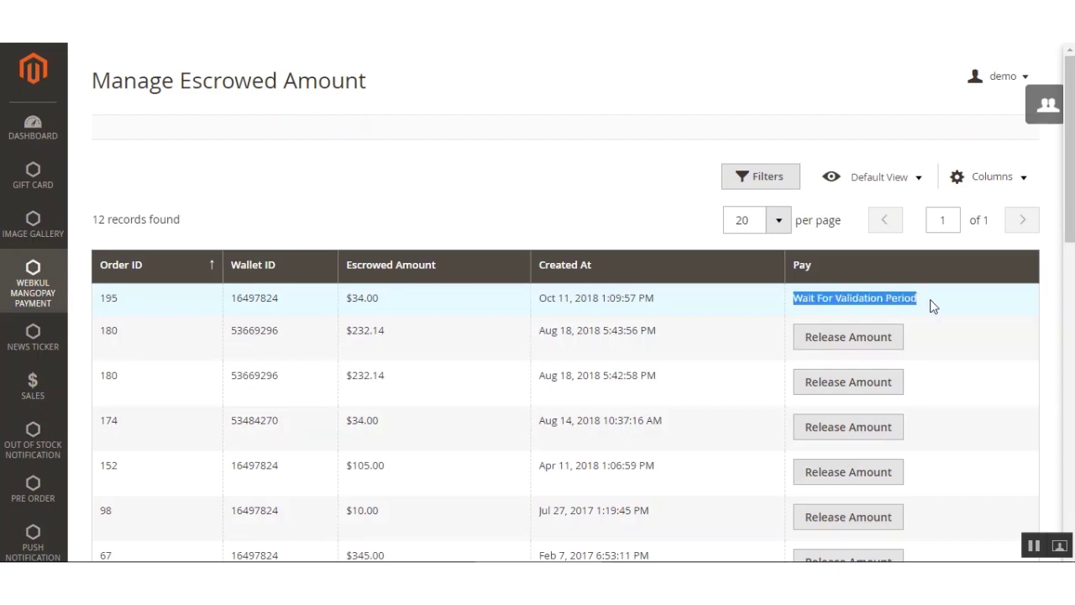
click(1041, 551)
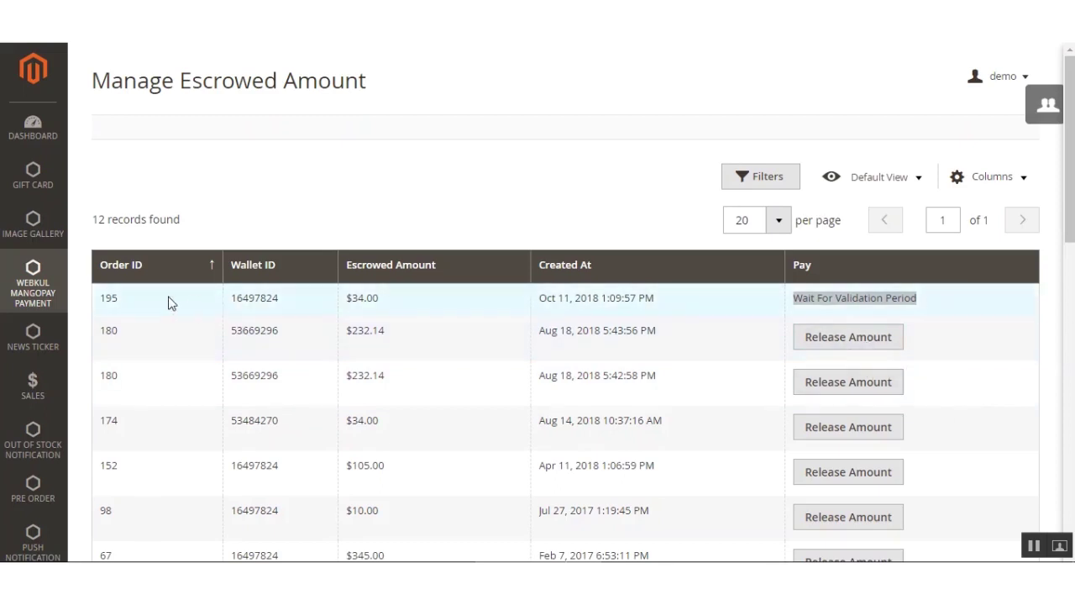
Examine the newest escrow record's order ID, wallet ID, escrowed amount and creation date
double_click(107, 298)
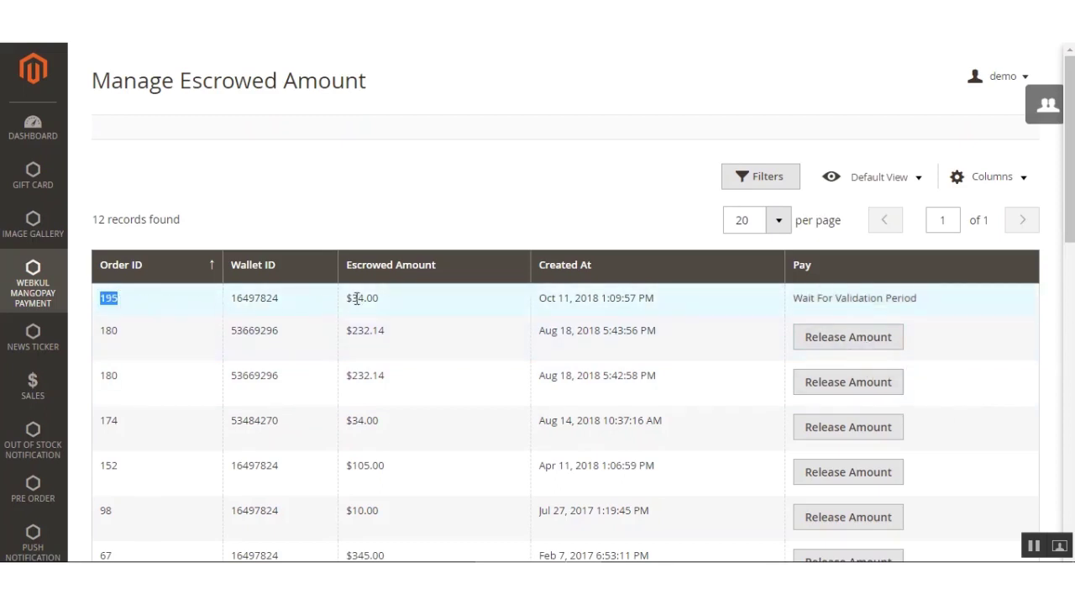
drag(538, 298, 730, 314)
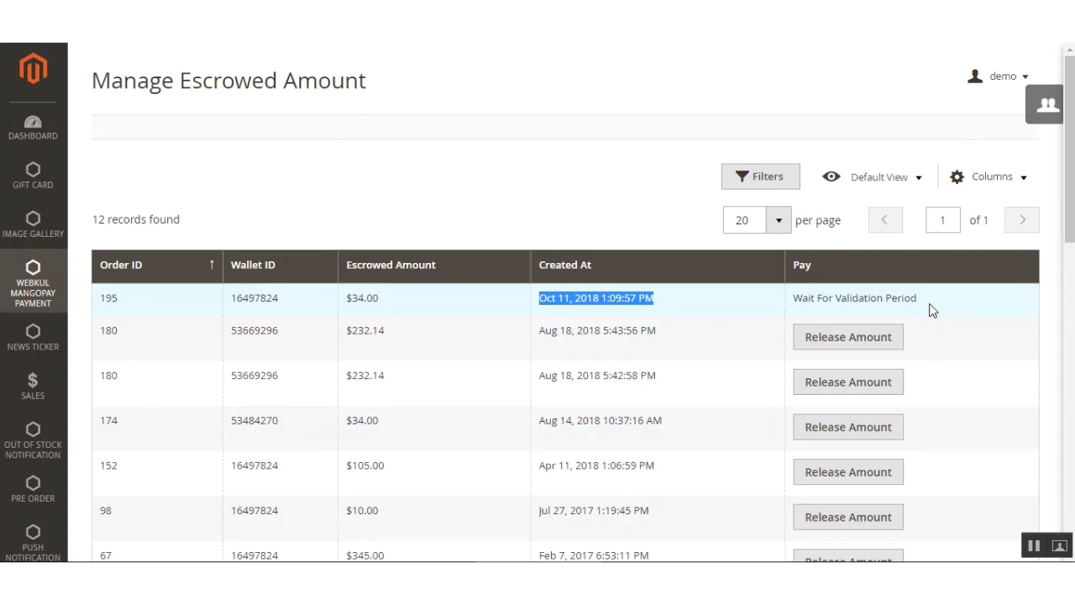
click(868, 318)
drag(230, 299, 879, 291)
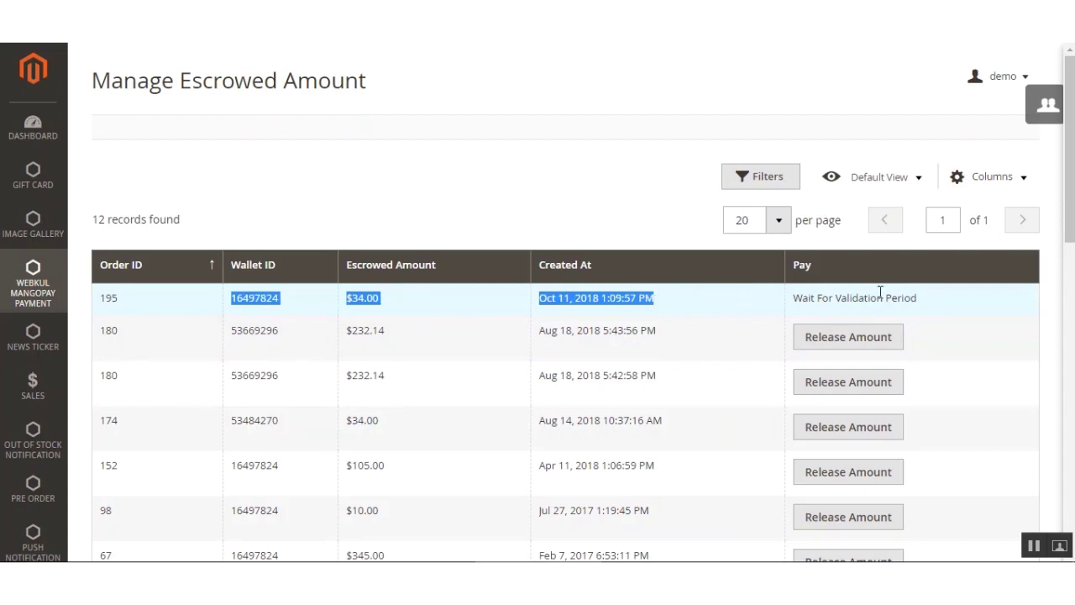
scroll(874, 294, down, 1)
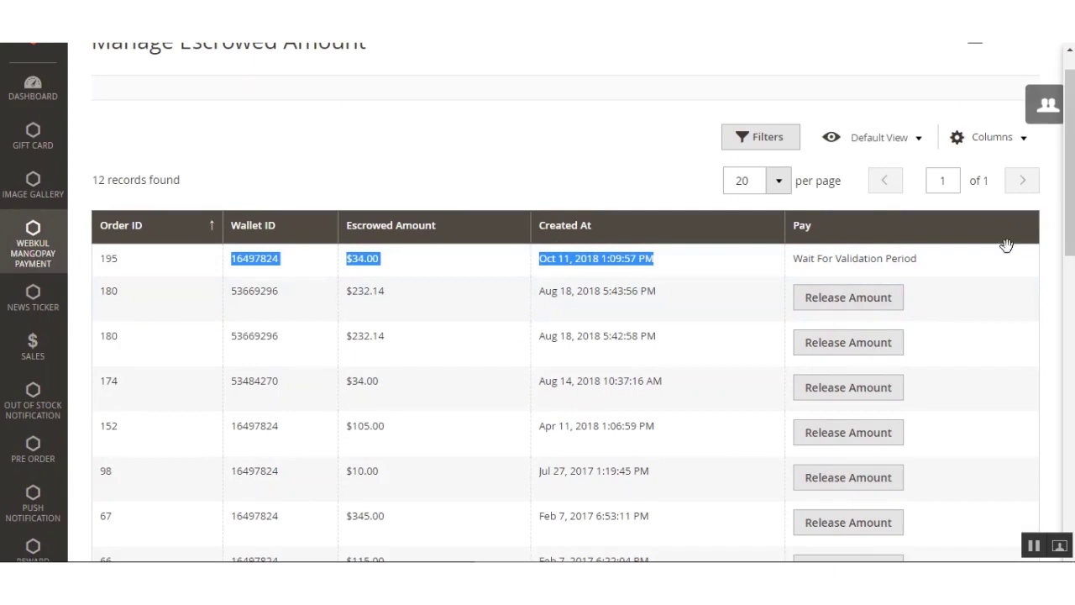
click(1033, 546)
click(993, 248)
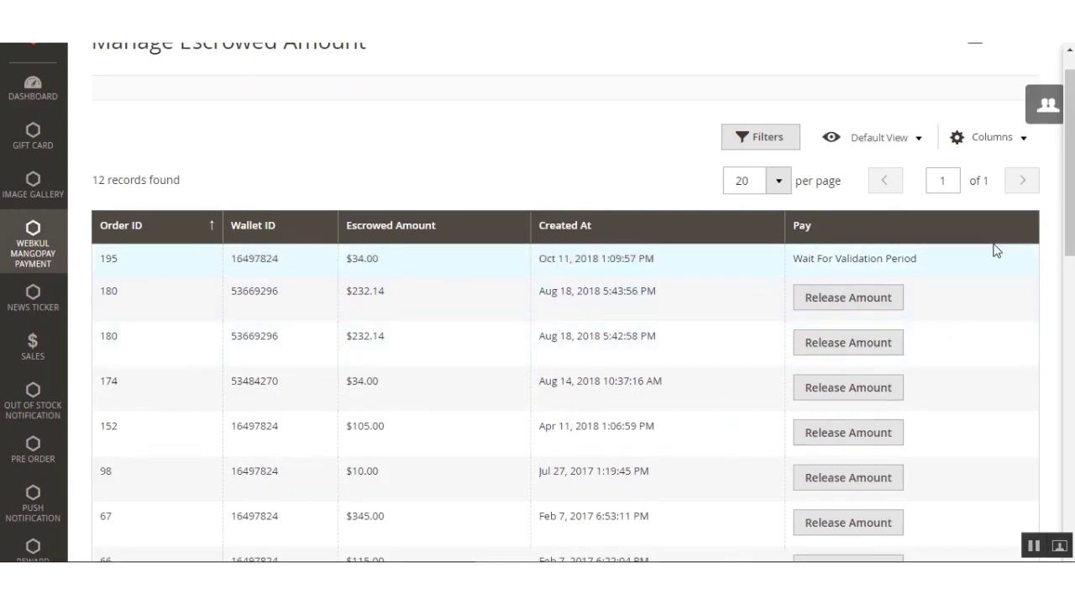
scroll(395, 271, up, 1)
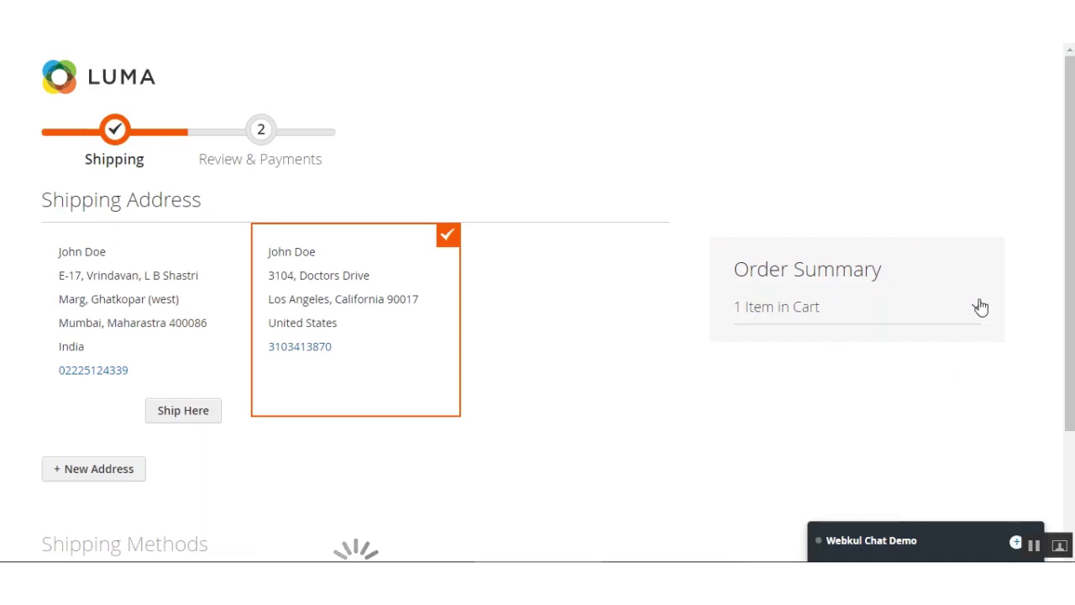
Expand the cart item in the storefront checkout's order summary and look over the shipping page
click(976, 305)
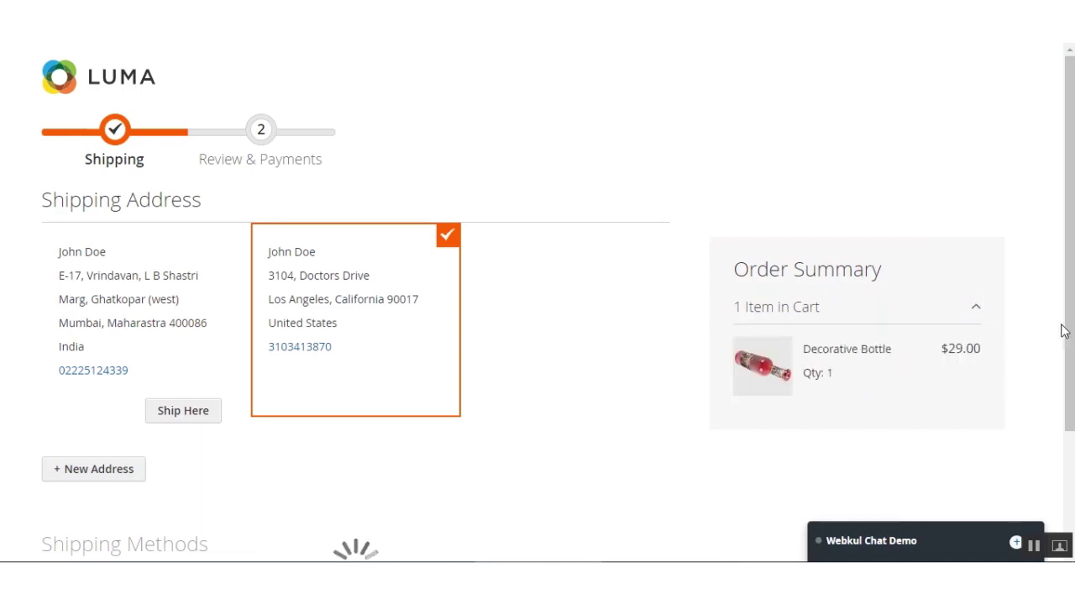
scroll(1002, 370, down, 2)
scroll(753, 344, down, 2)
scroll(753, 344, up, 4)
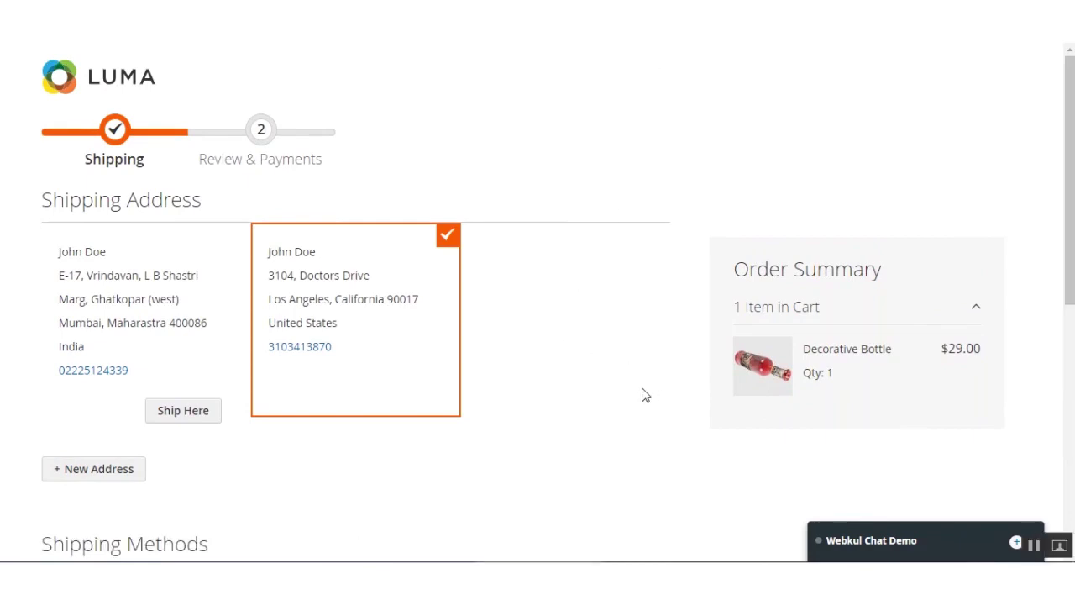
Choose the $5.00 Fixed flat-rate shipping method, continue to Review & Payments, and locate the Webkul Mangopay Payment Method
scroll(643, 394, down, 5)
click(46, 195)
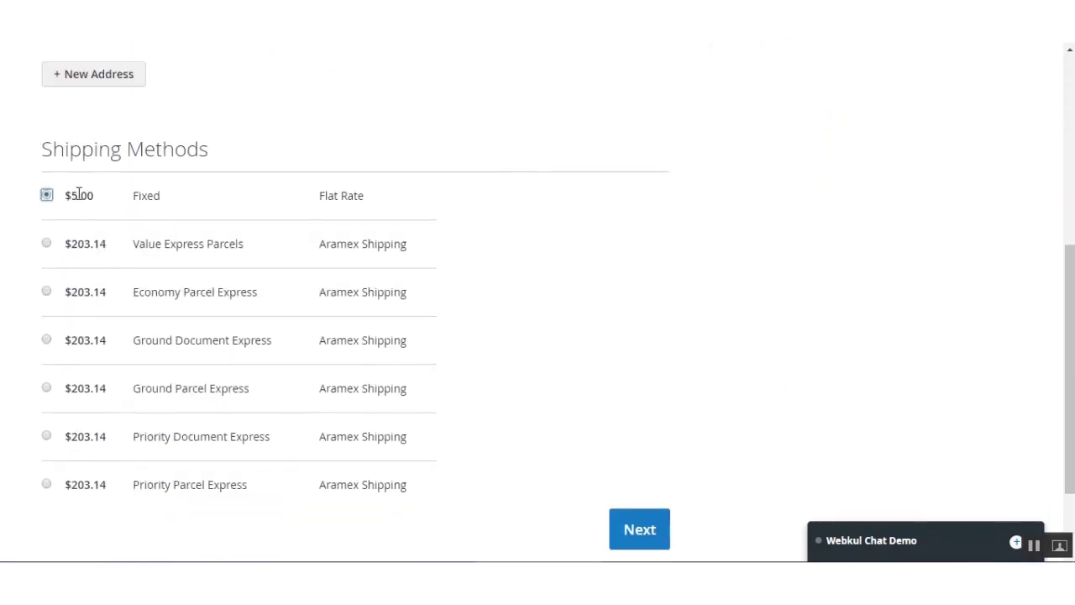
click(641, 529)
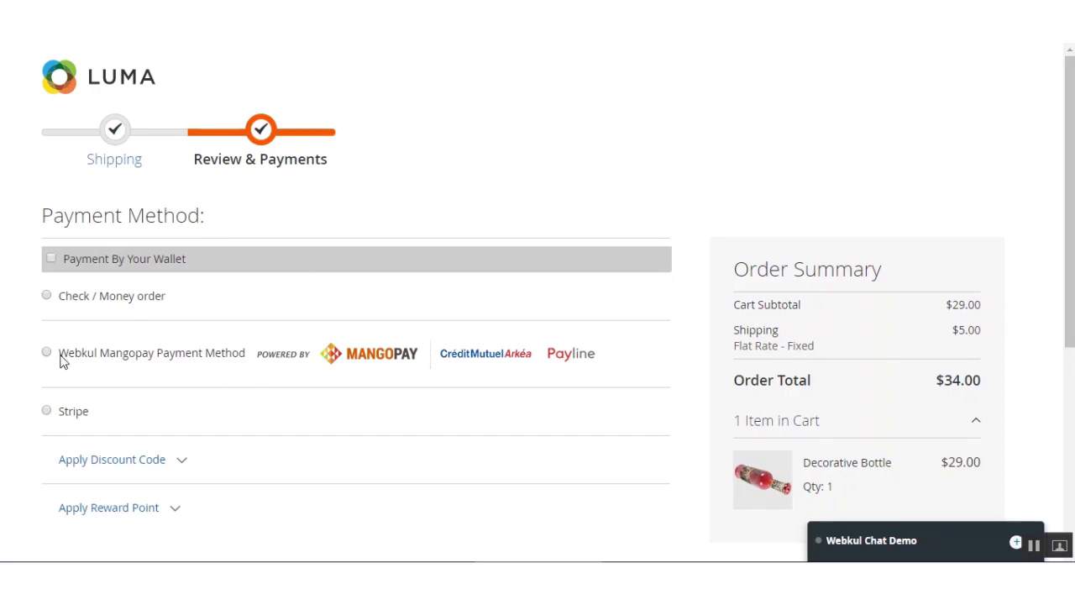
drag(62, 358, 247, 357)
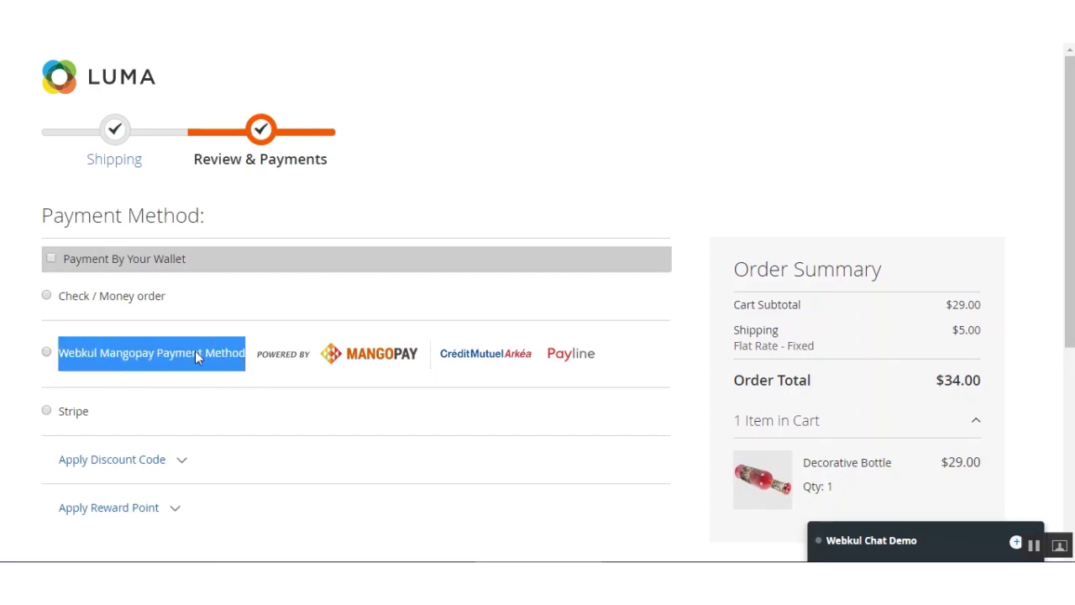
Choose the Webkul Mangopay Payment Method with the CARD payment type and CB/Visa/Mastercard, and place the order
scroll(487, 327, down, 1)
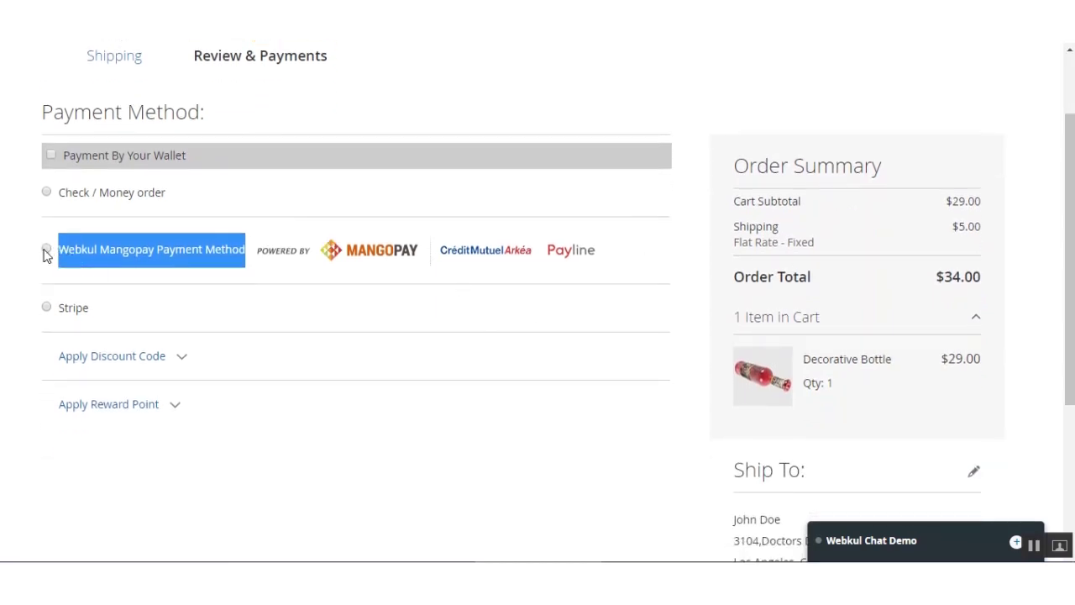
click(47, 251)
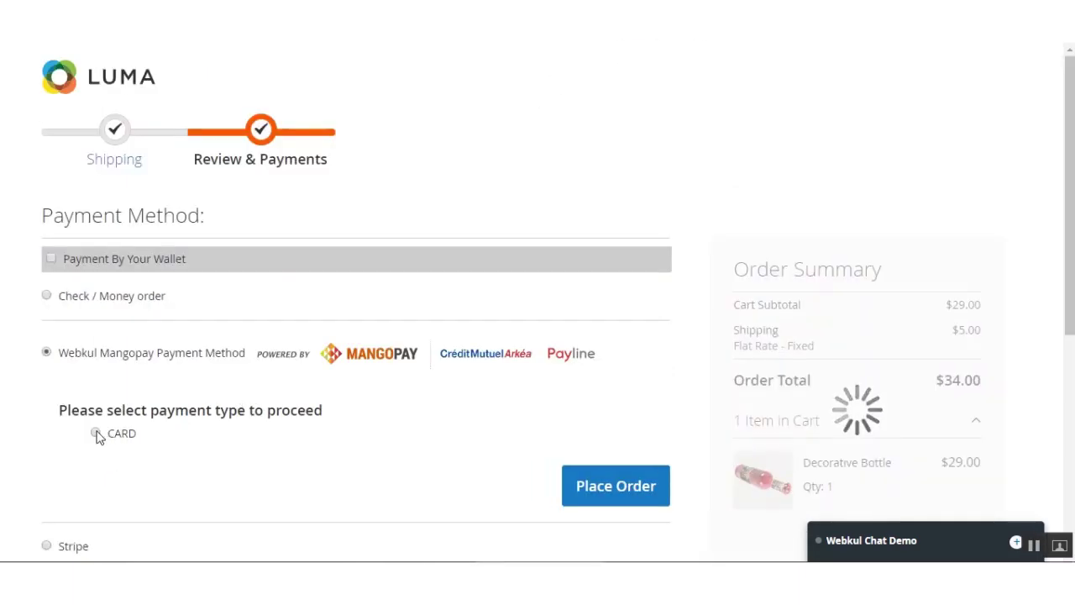
click(95, 433)
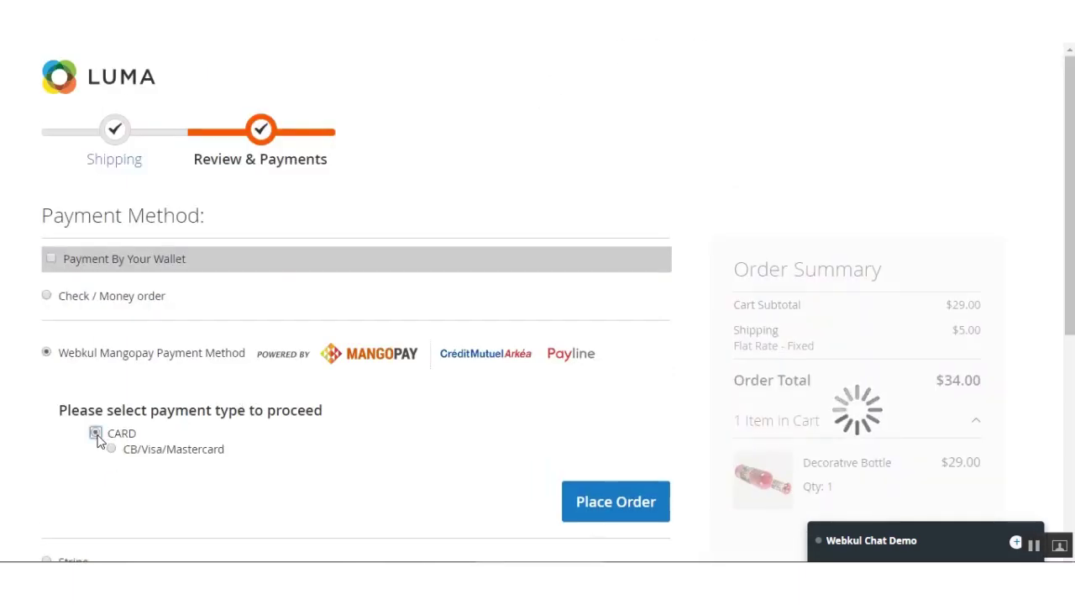
scroll(98, 438, down, 2)
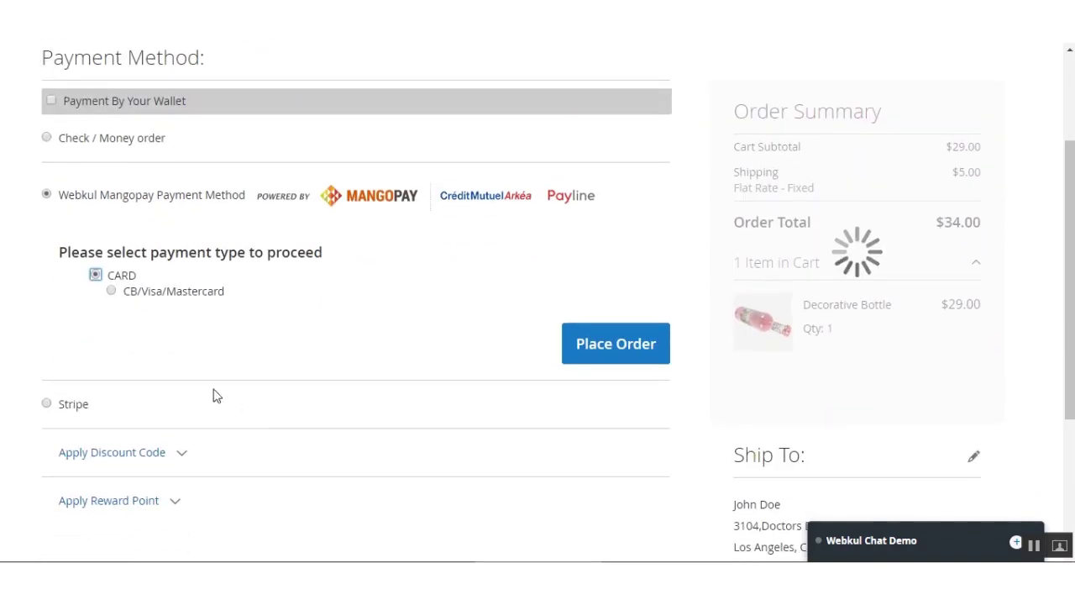
click(112, 291)
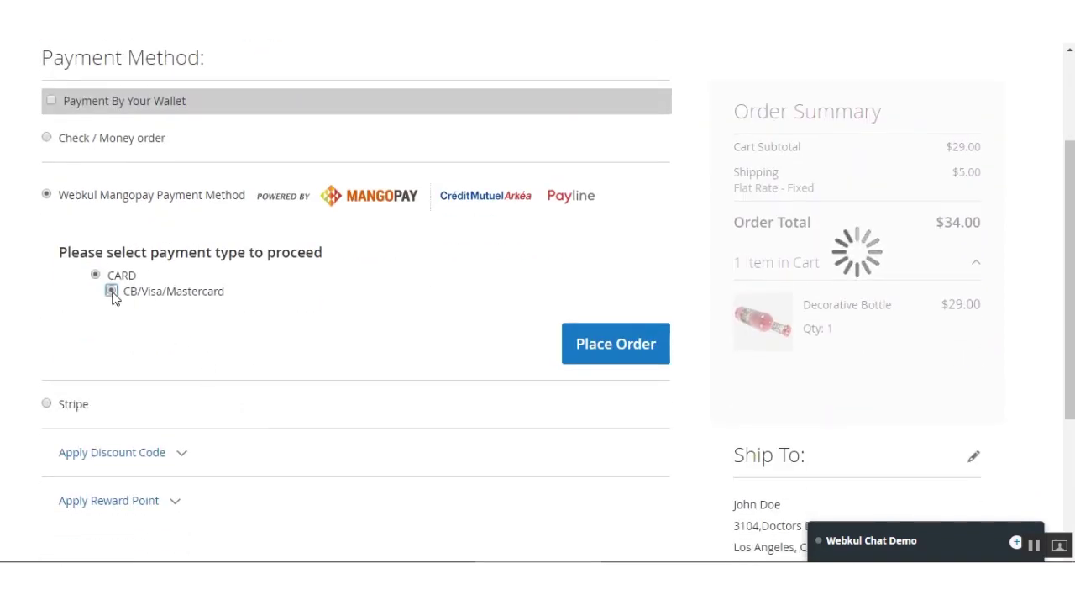
click(609, 344)
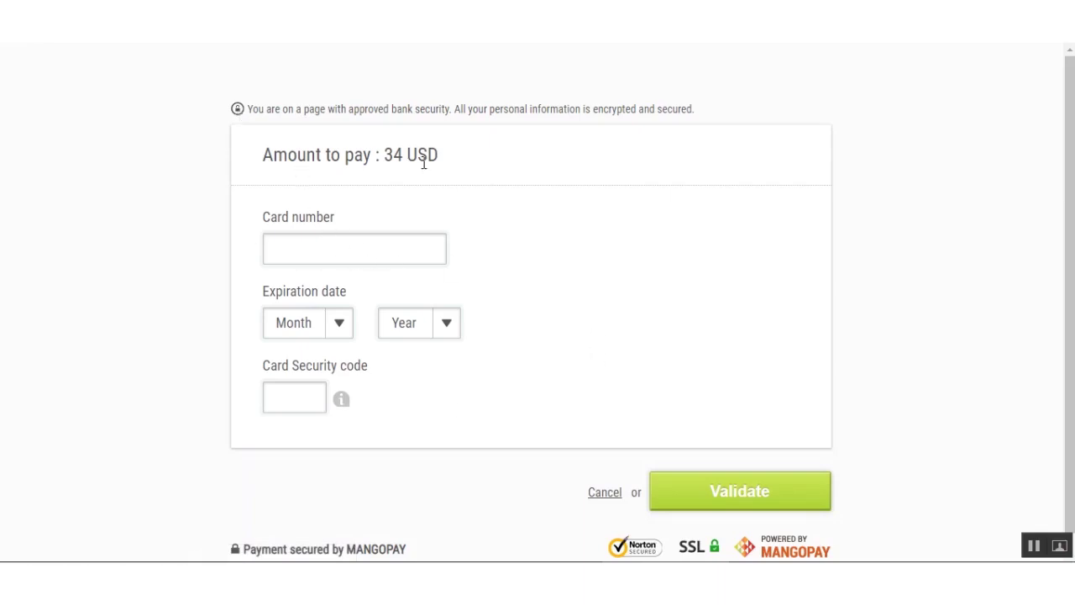
Fill in the card number, expiration date 03/2022 and card security code, and validate the payment without saving the card in the browser
drag(385, 153, 404, 153)
click(375, 243)
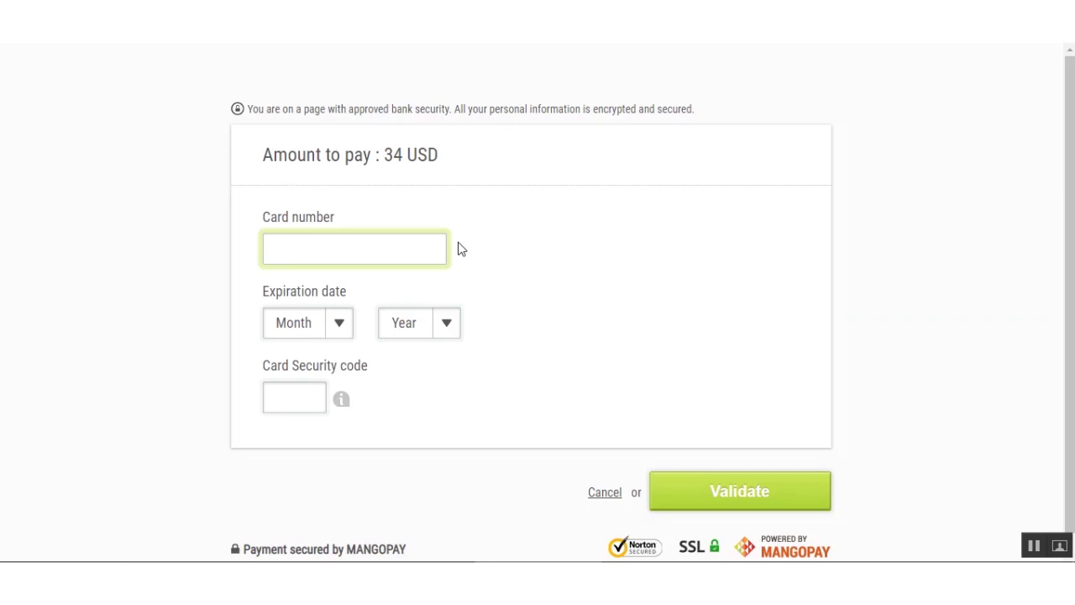
text(4242424242424242)
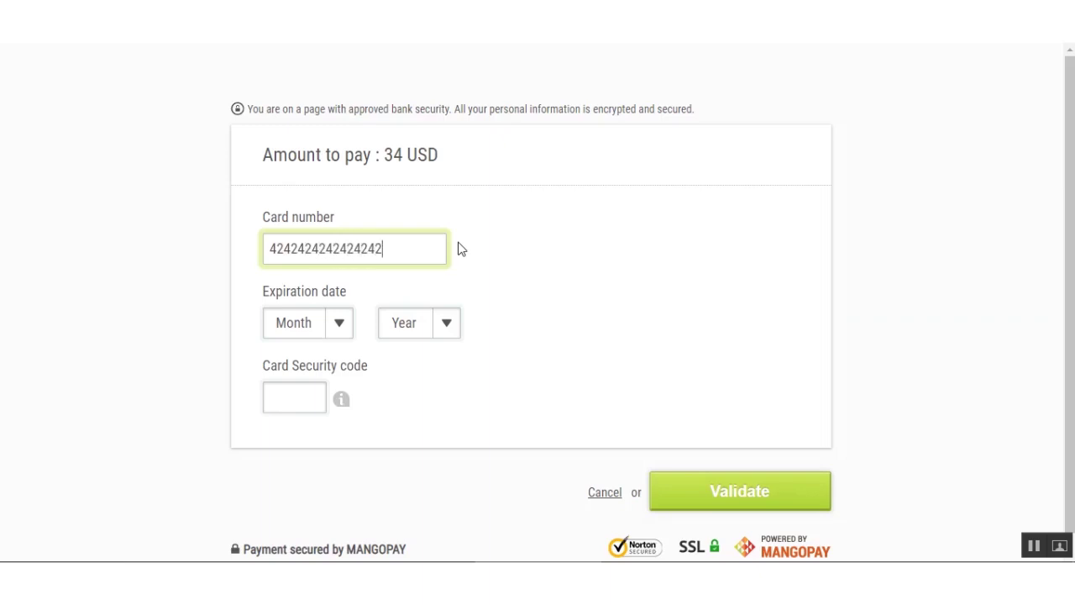
click(314, 328)
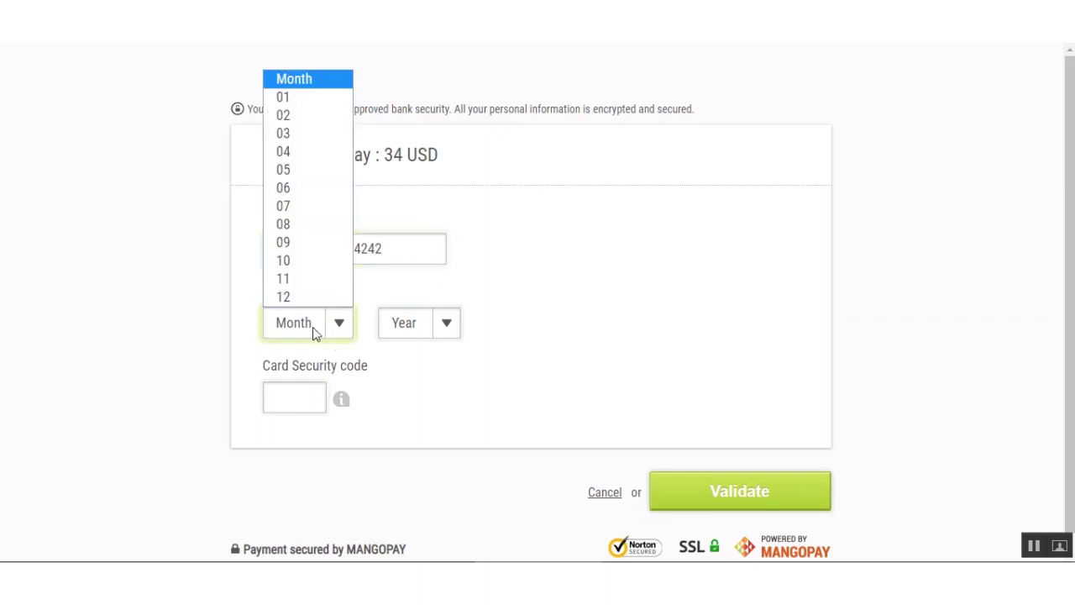
click(304, 136)
click(439, 326)
click(425, 439)
click(320, 398)
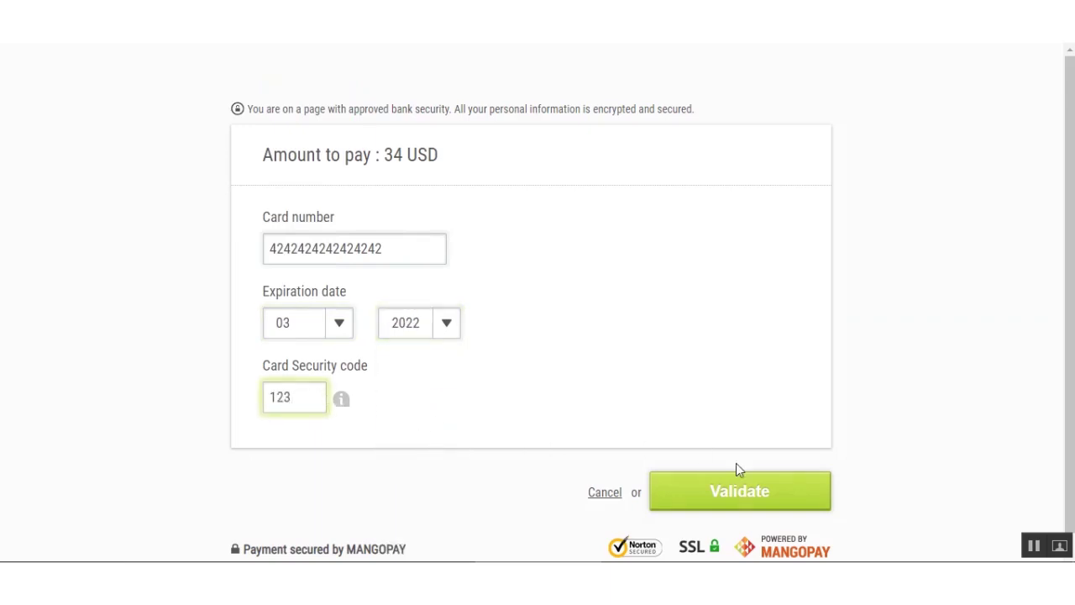
click(786, 506)
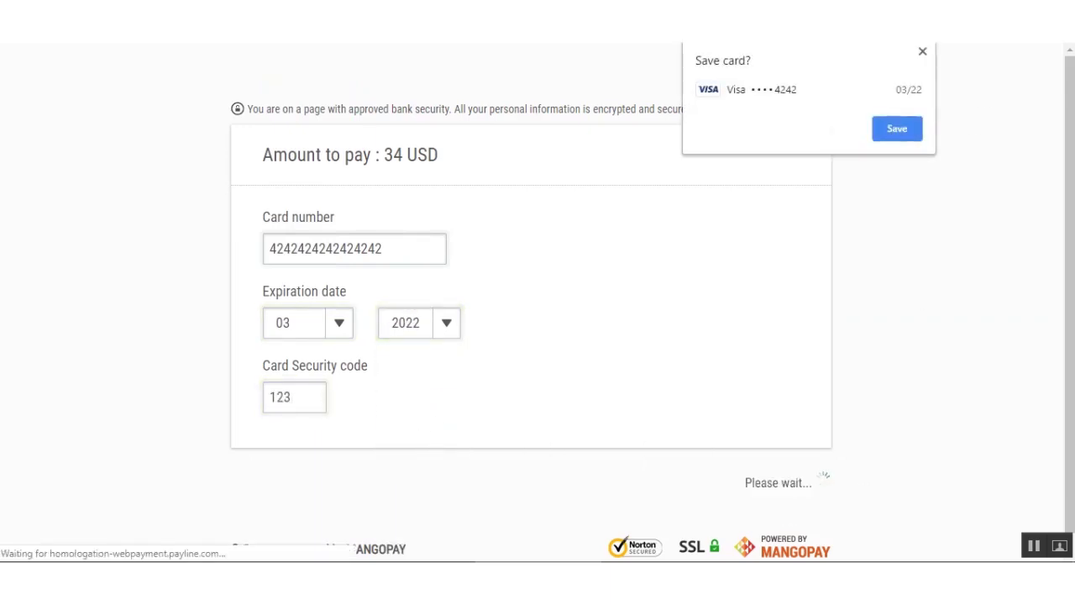
click(922, 53)
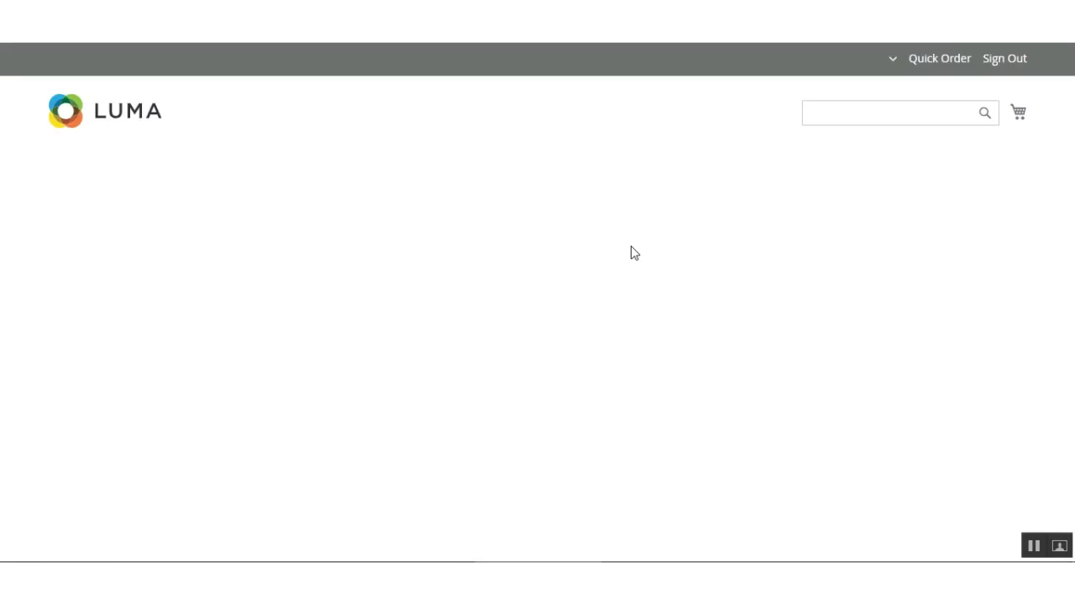
Open the placed order's link from the purchase confirmation page in a separate browser tab
right_click(242, 280)
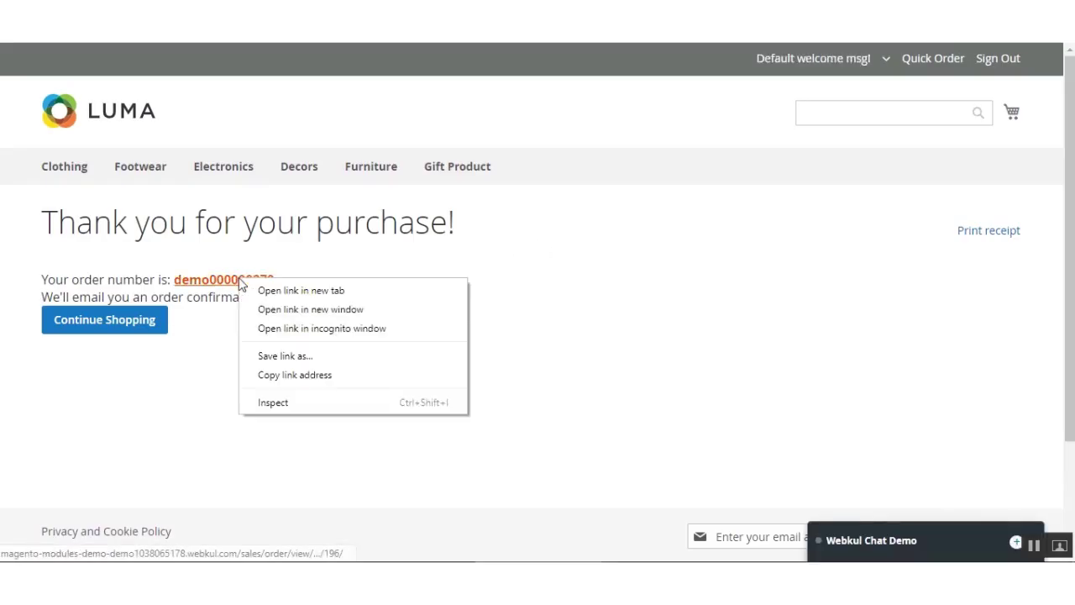
click(283, 293)
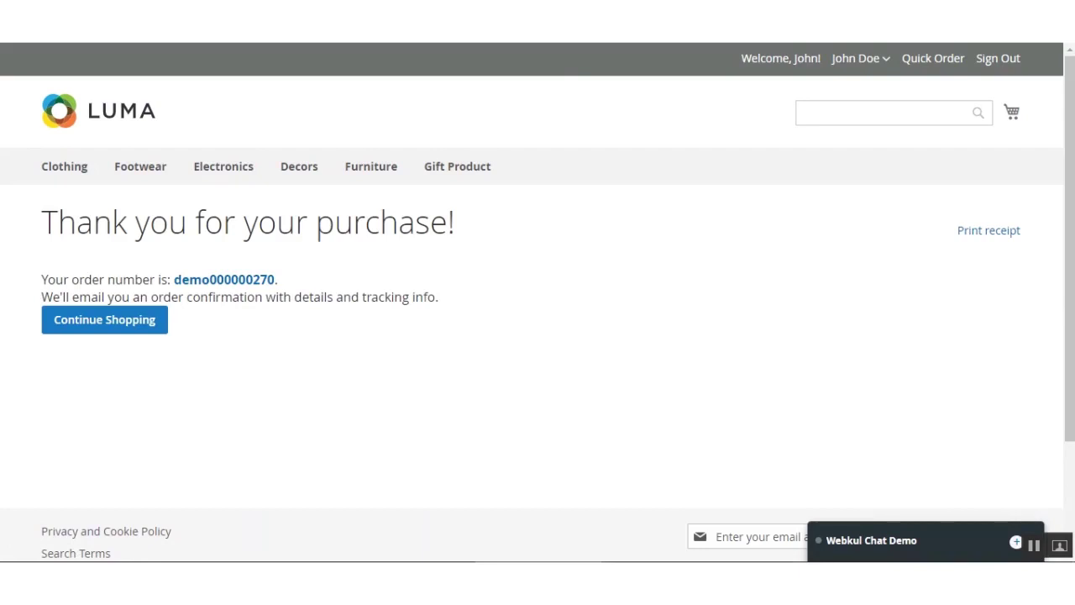
key(ctrl+Tab)
drag(44, 220, 456, 220)
click(524, 198)
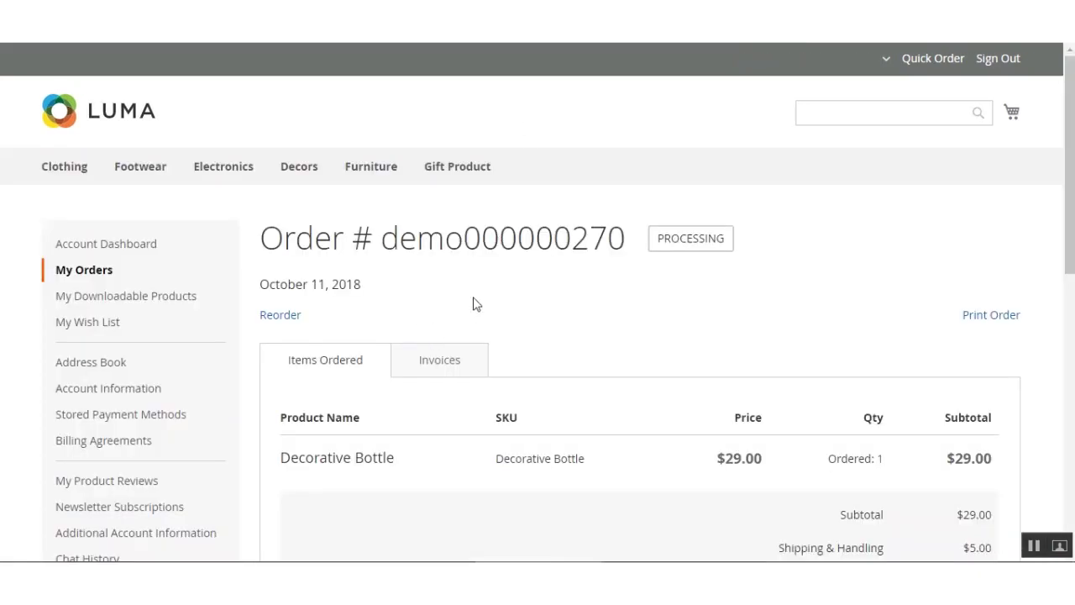
Examine the storefront order's purchased item, totals and payment method in its Order Information section
scroll(473, 304, down, 2)
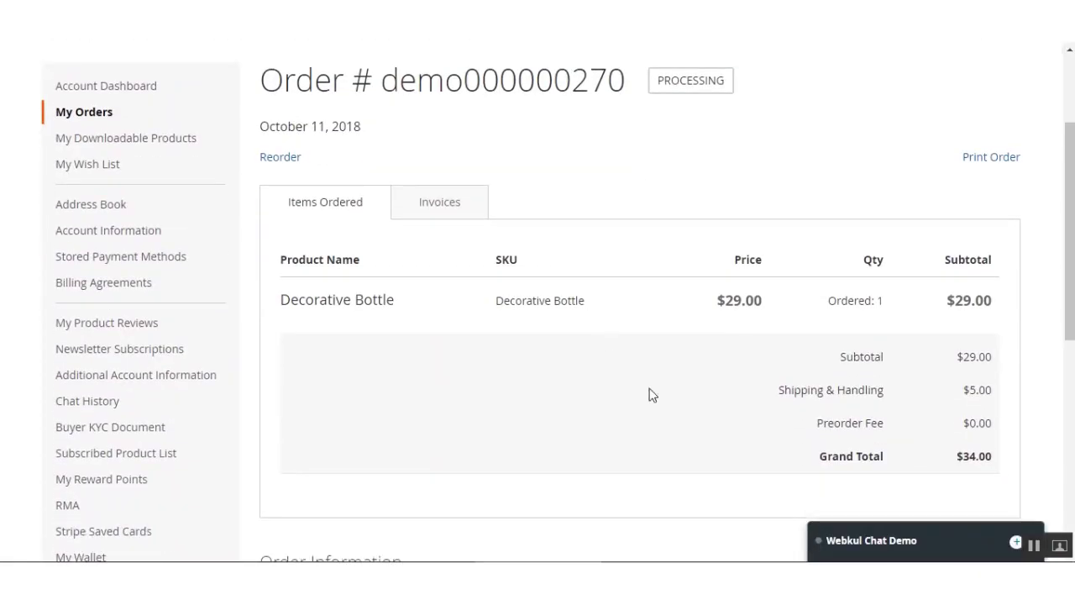
drag(295, 298, 557, 297)
scroll(876, 325, down, 4)
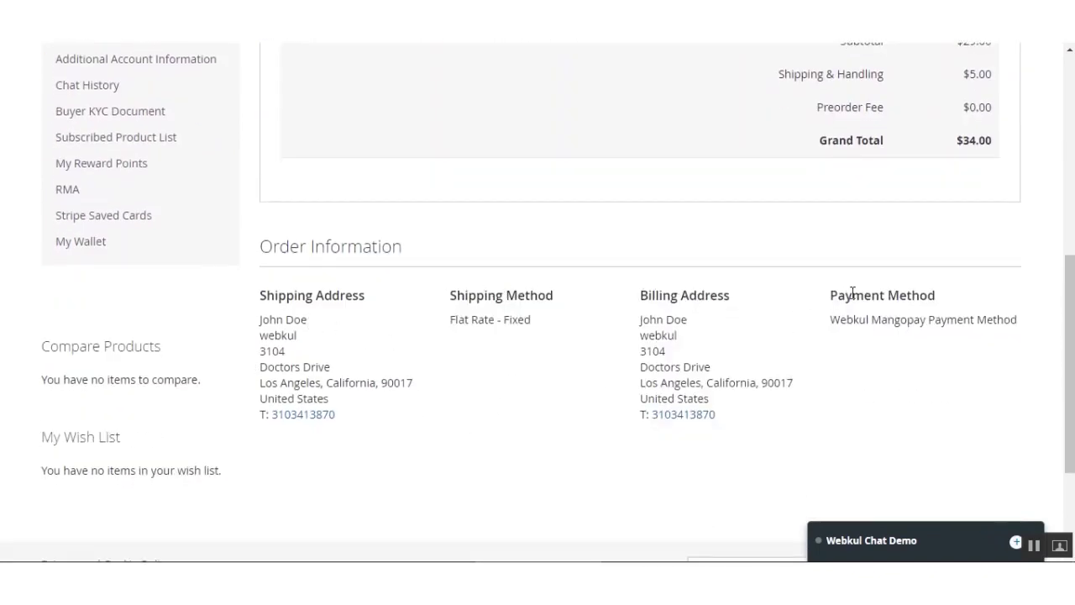
drag(831, 295, 932, 303)
drag(831, 320, 1019, 328)
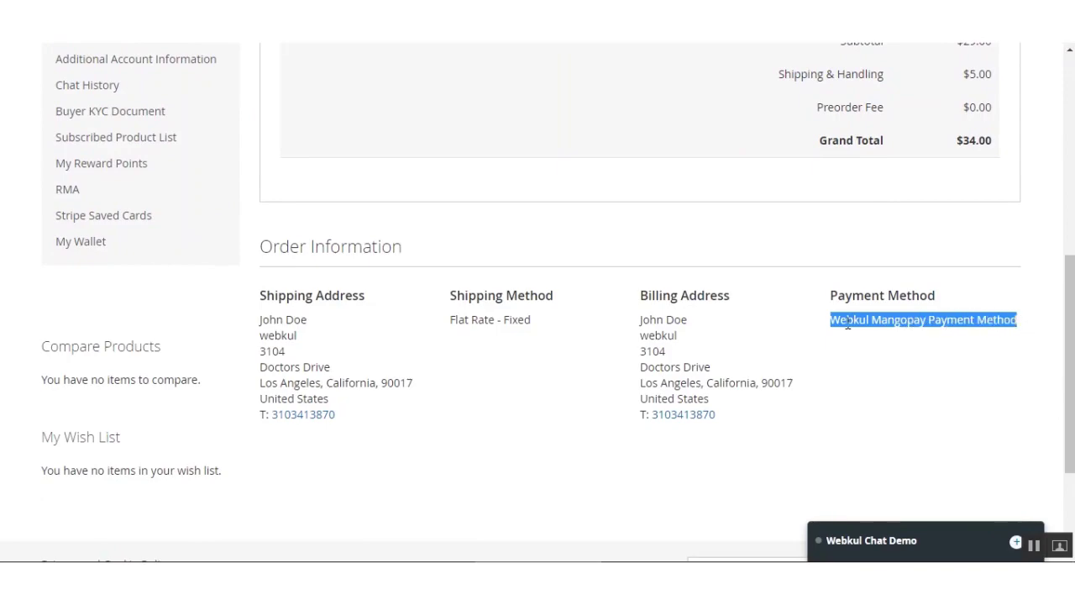
click(999, 354)
scroll(999, 354, up, 6)
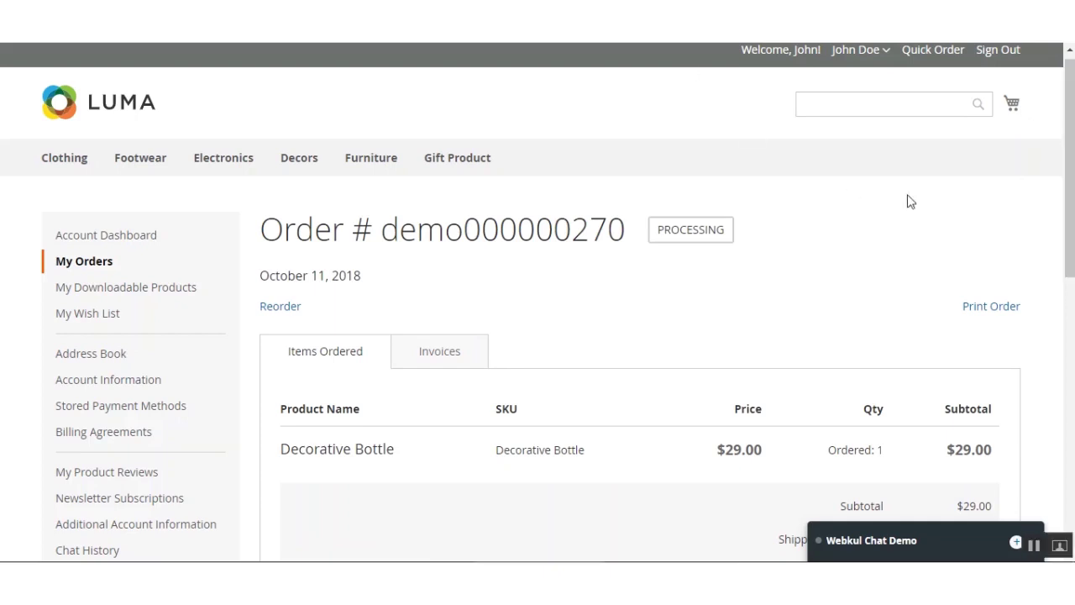
scroll(780, 146, down, 2)
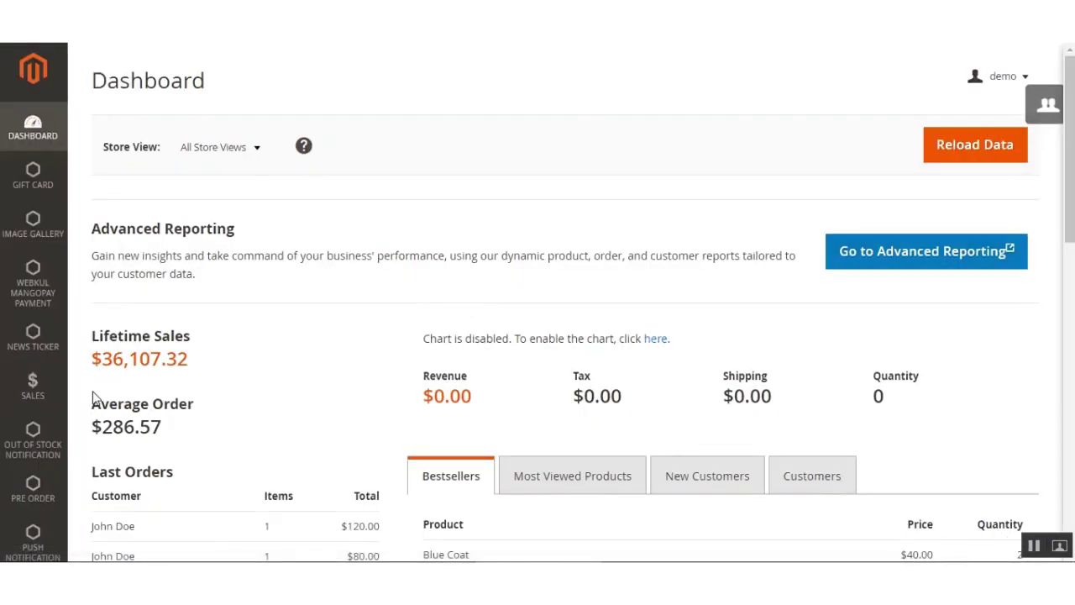
Open the newest order from the Sales orders list in the Magento admin
click(33, 391)
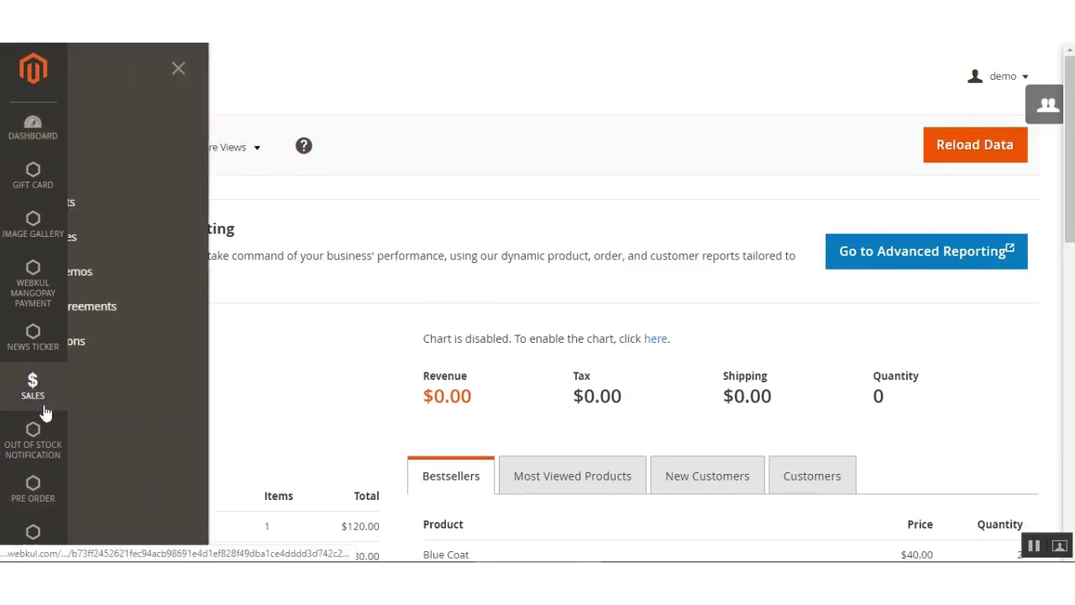
click(143, 137)
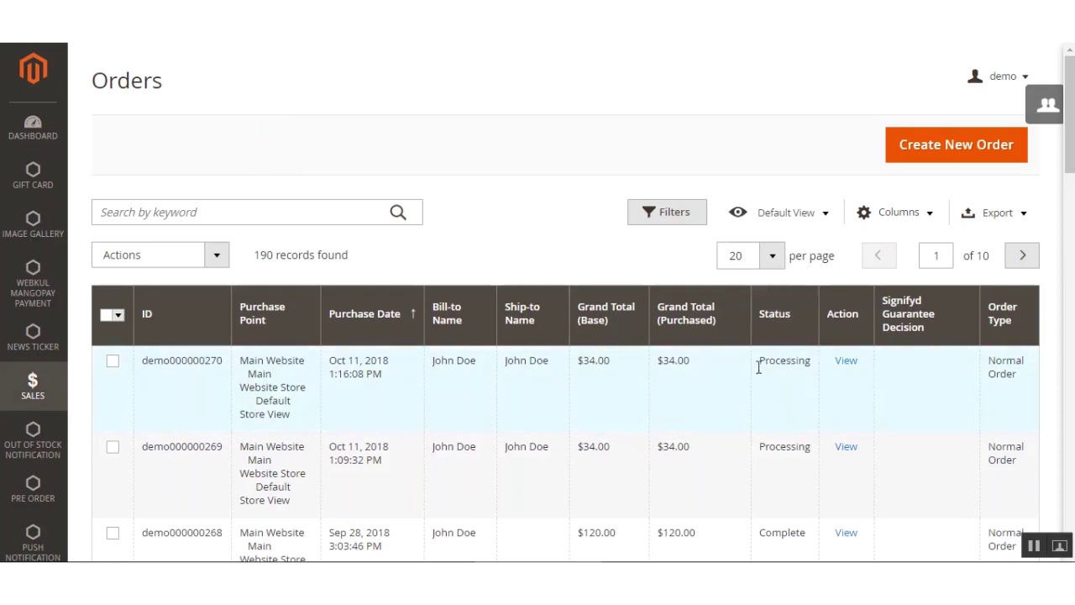
click(844, 361)
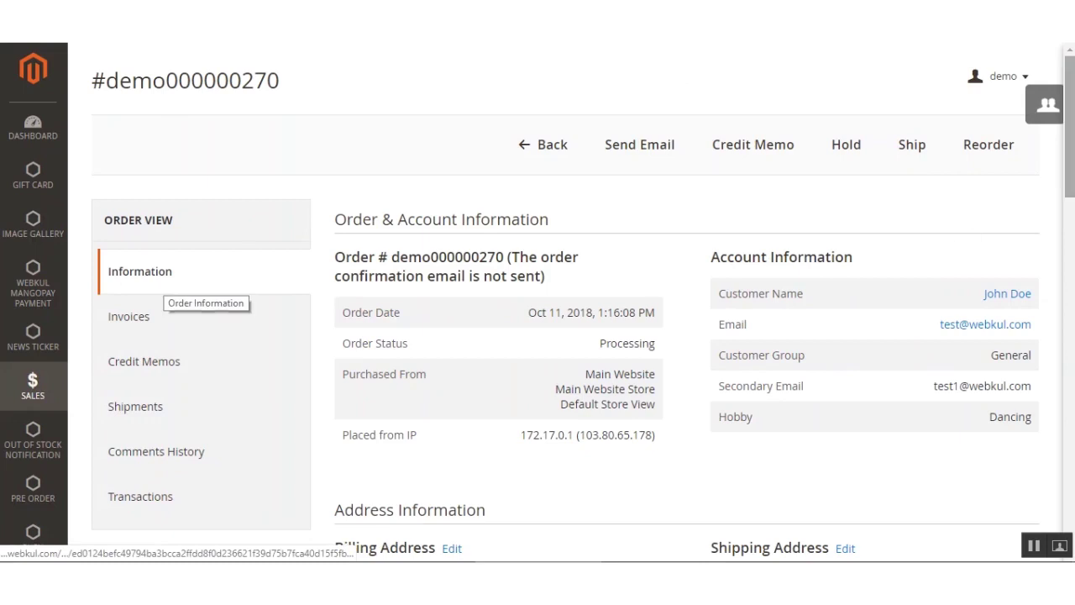
Examine the order's Payment Information for the payment method and the currency used
scroll(506, 291, down, 6)
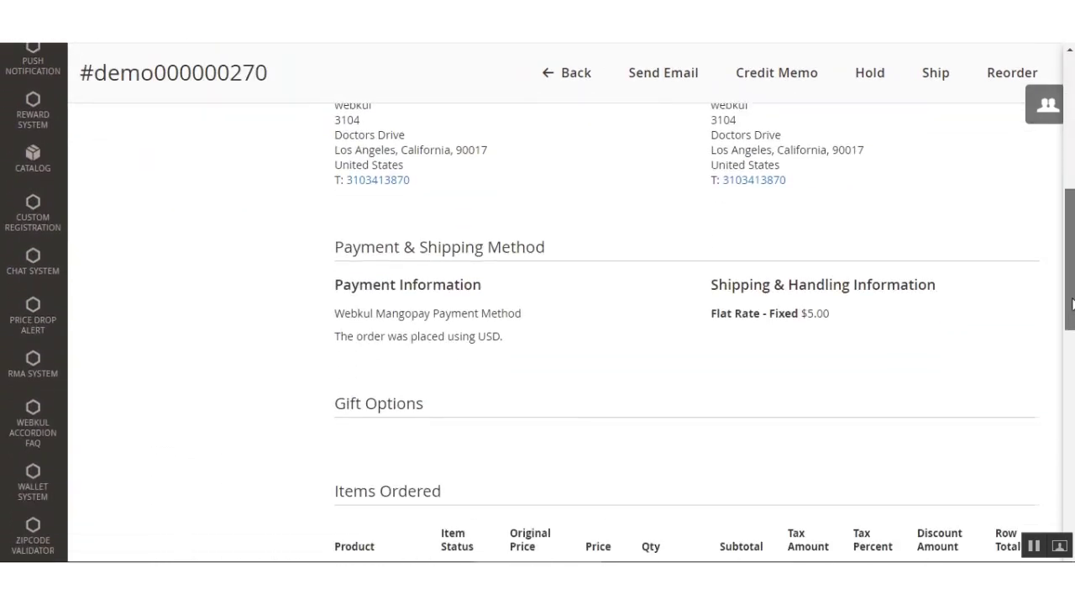
drag(335, 252, 493, 256)
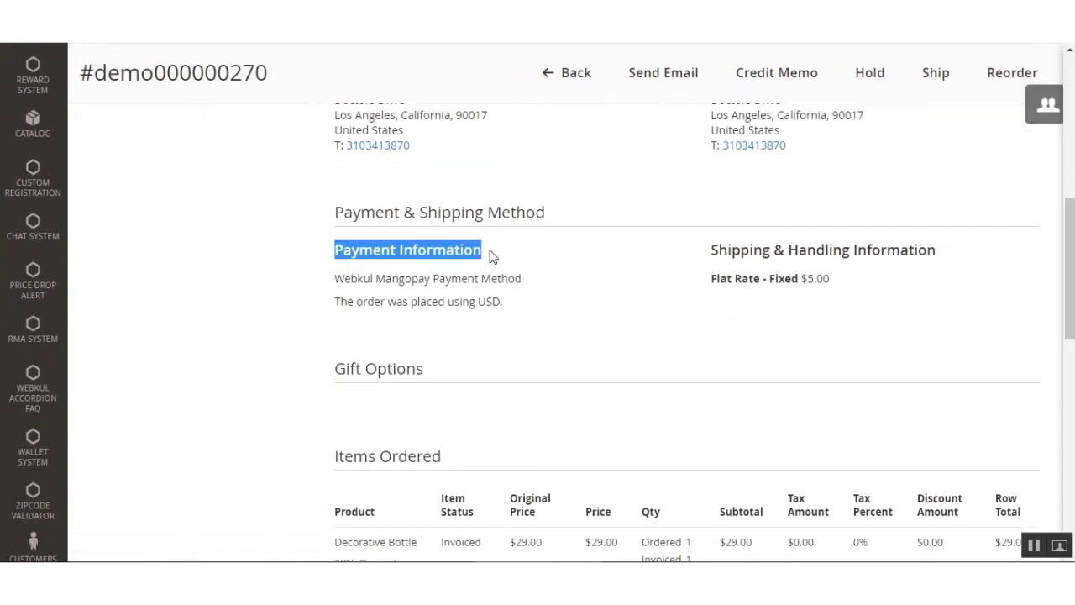
drag(335, 278, 502, 300)
click(550, 312)
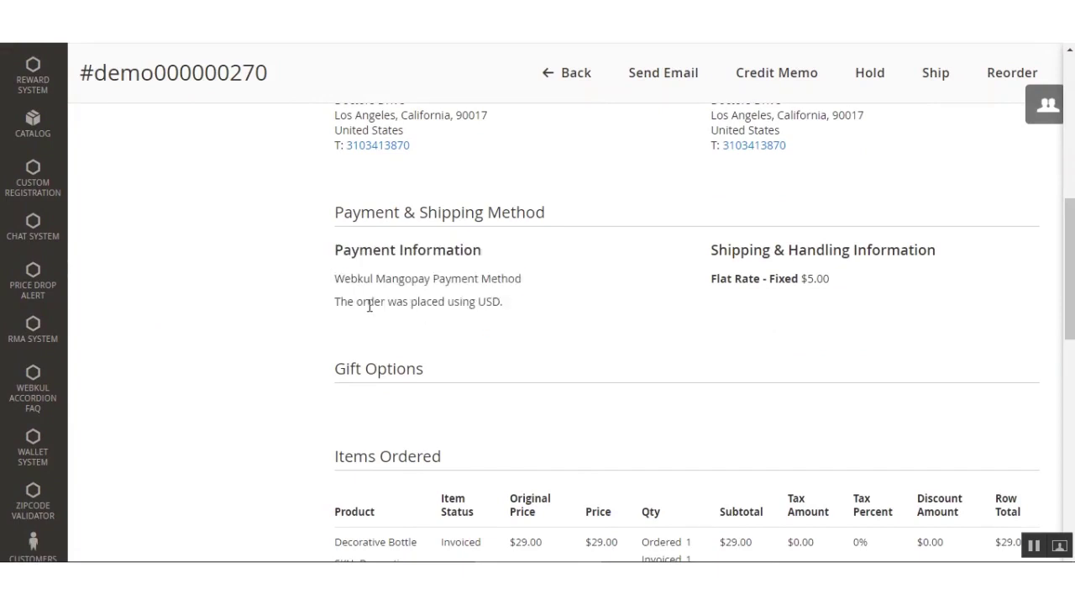
drag(342, 304, 485, 302)
click(511, 307)
scroll(546, 327, down, 3)
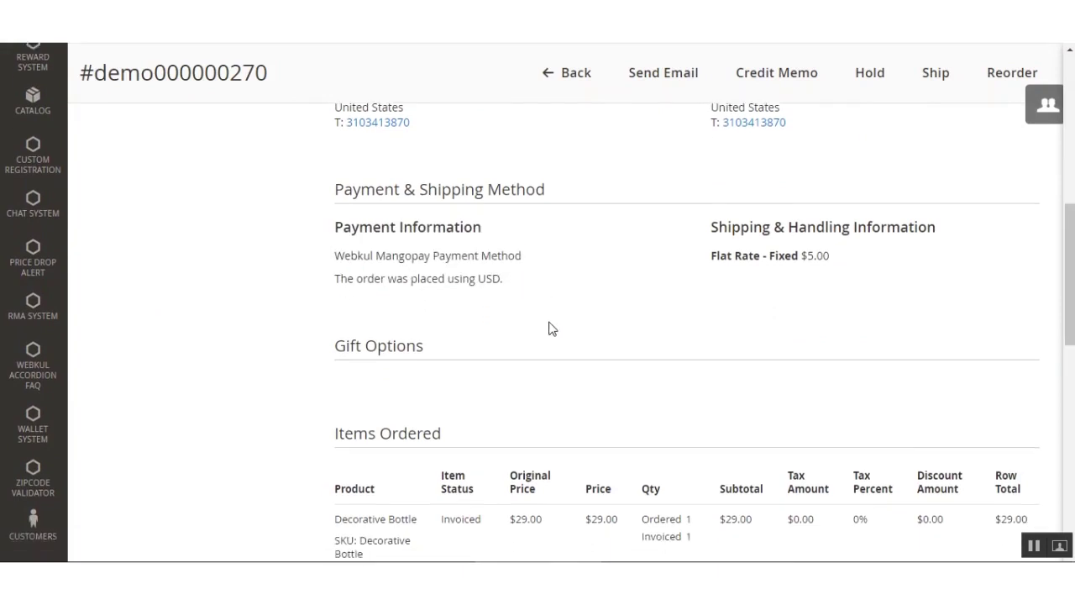
drag(337, 220, 444, 228)
click(608, 304)
Look over the Items Ordered and Order Totals sections of the same order
scroll(533, 304, down, 1)
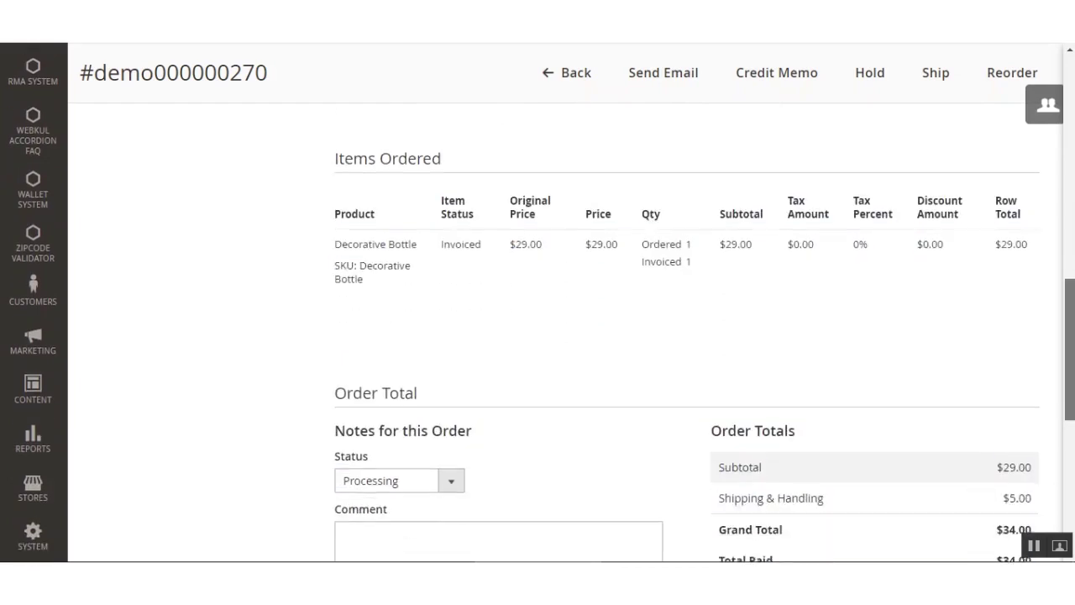
scroll(844, 234, down, 3)
scroll(844, 234, up, 10)
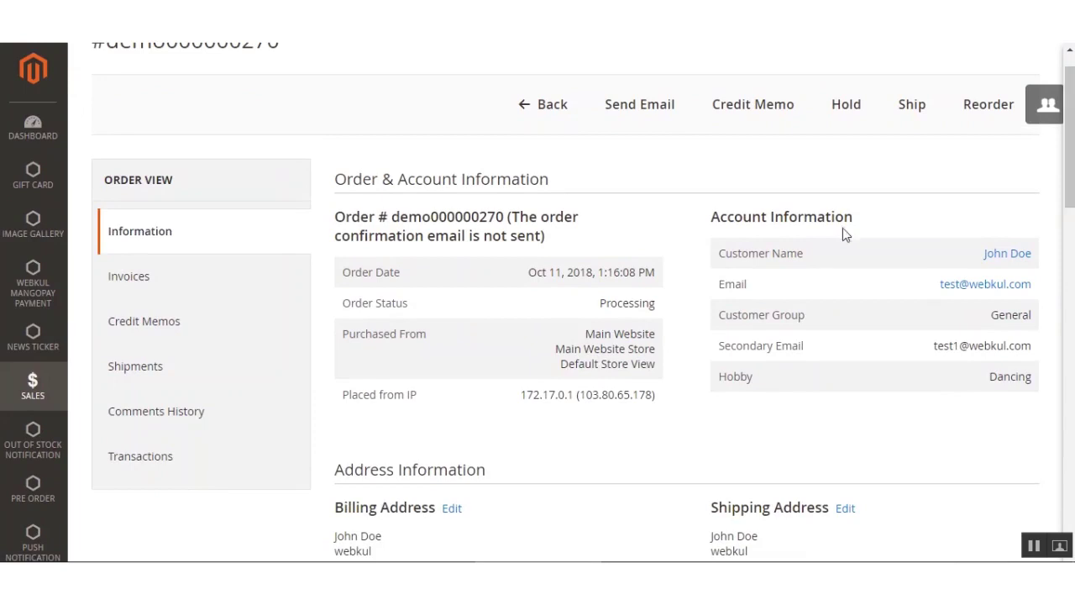
Open the capture transaction from the order's transaction list and examine its Transaction Details key-value table
click(149, 462)
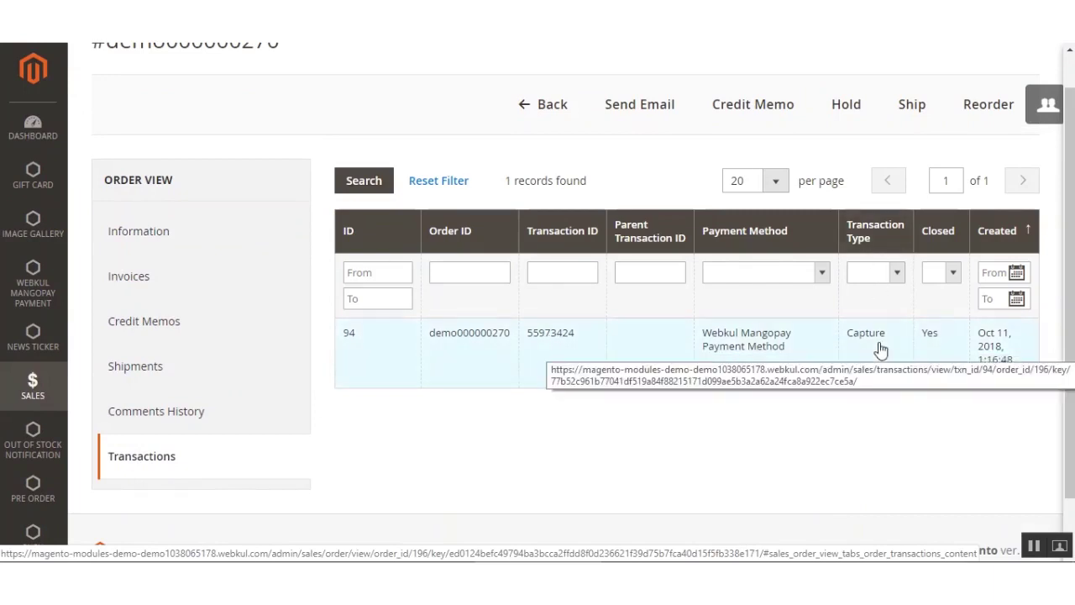
click(564, 353)
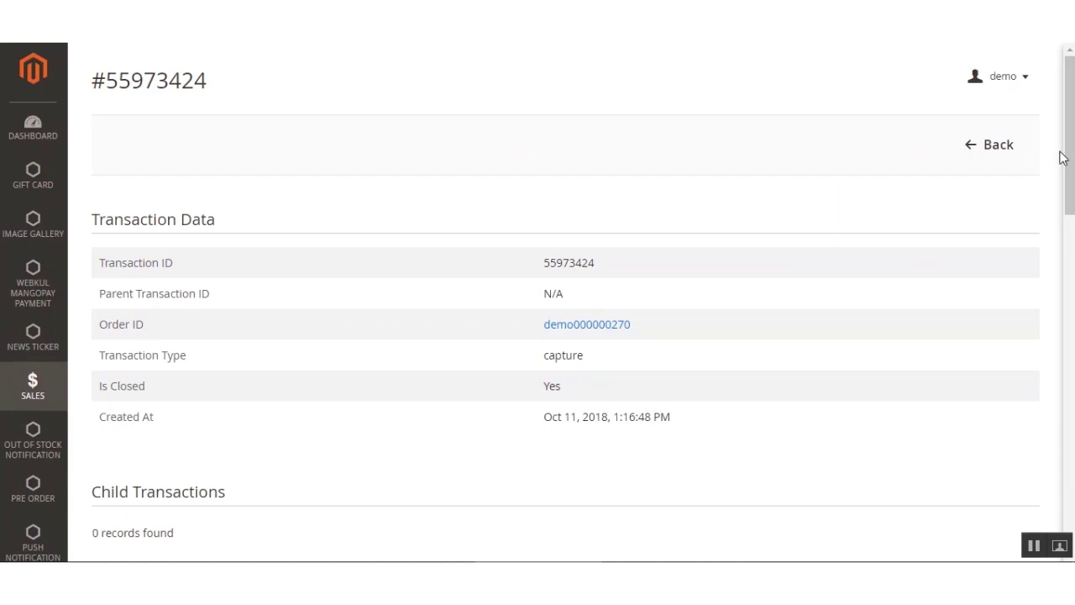
scroll(1063, 157, down, 3)
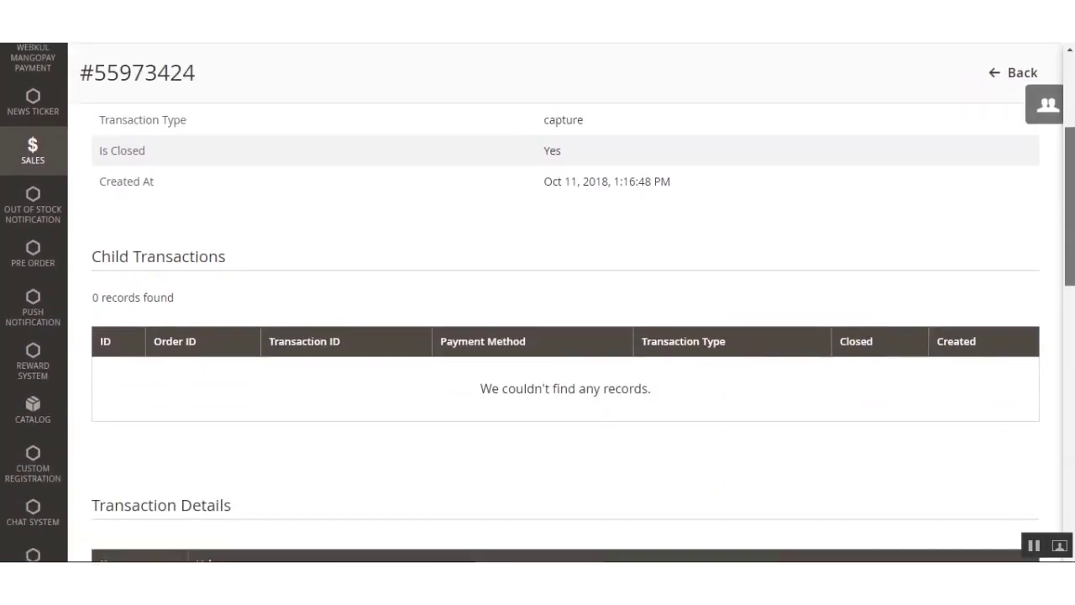
scroll(565, 336, down, 1)
scroll(537, 335, down, 5)
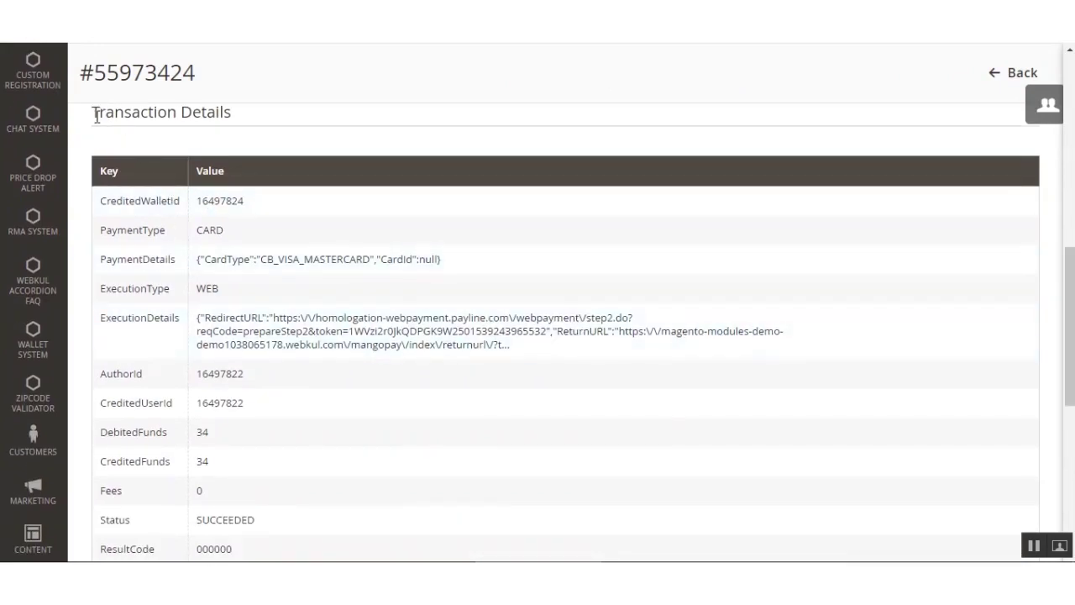
drag(95, 111, 243, 118)
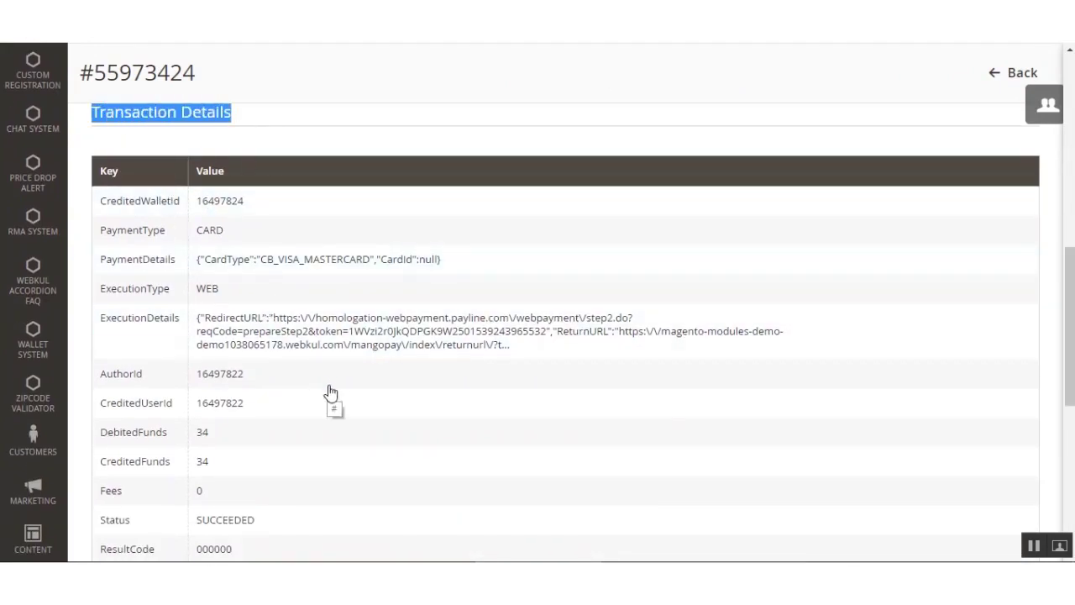
scroll(331, 396, down, 1)
scroll(331, 396, up, 1)
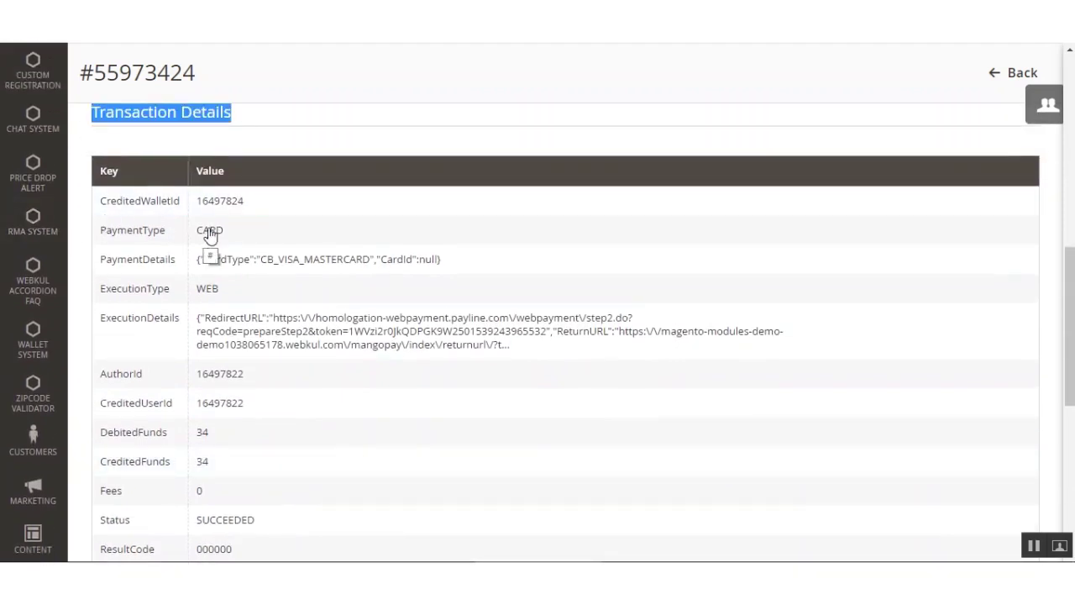
Examine the remaining entries of the capture transaction's Transaction Details table, down to the Currency row
scroll(443, 474, down, 3)
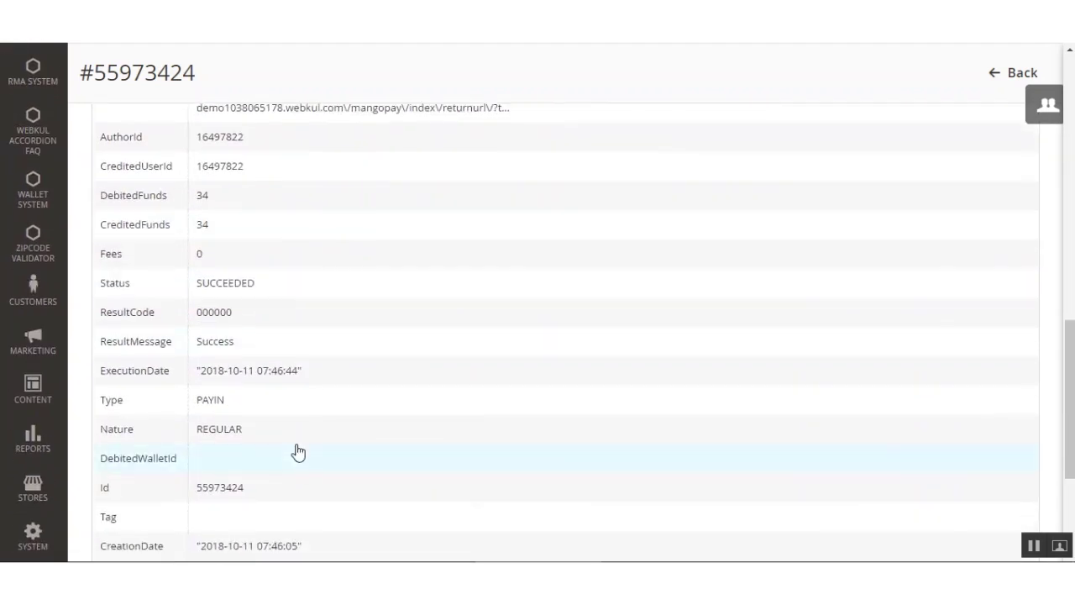
scroll(300, 449, down, 3)
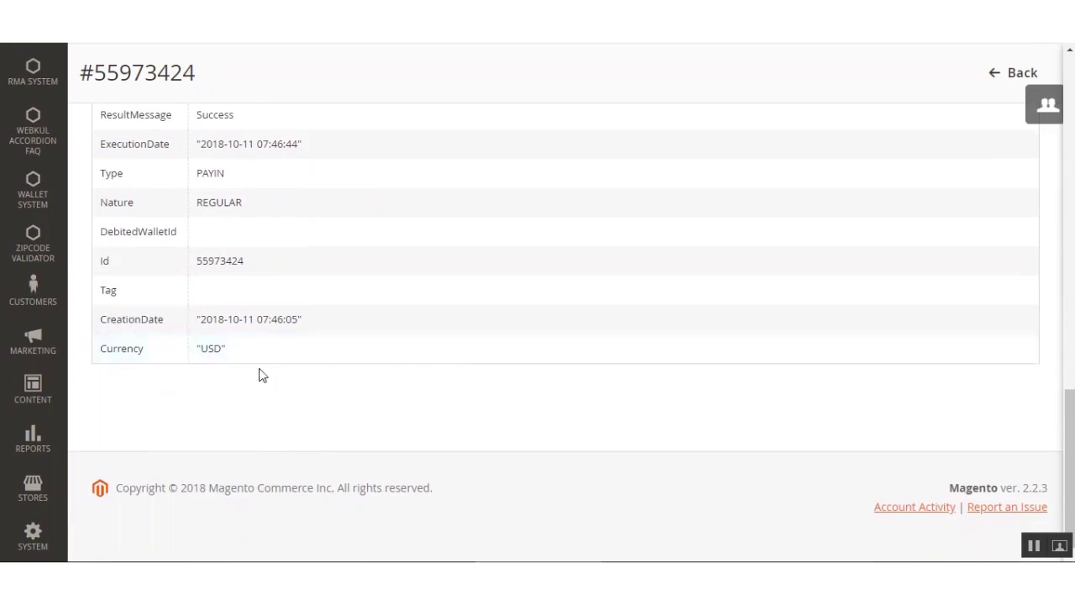
scroll(310, 394, up, 7)
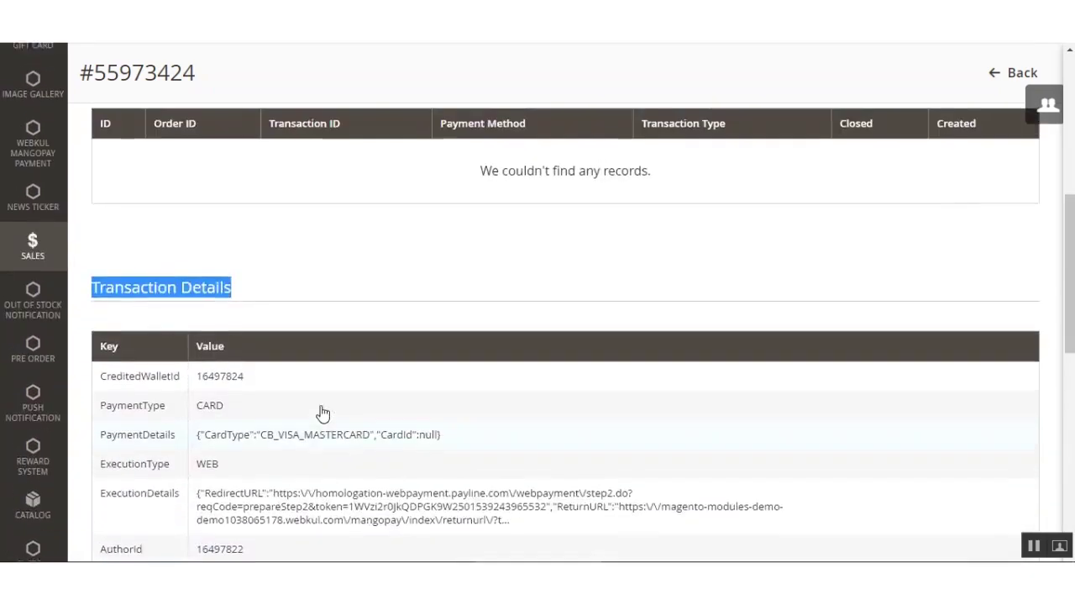
scroll(322, 412, up, 5)
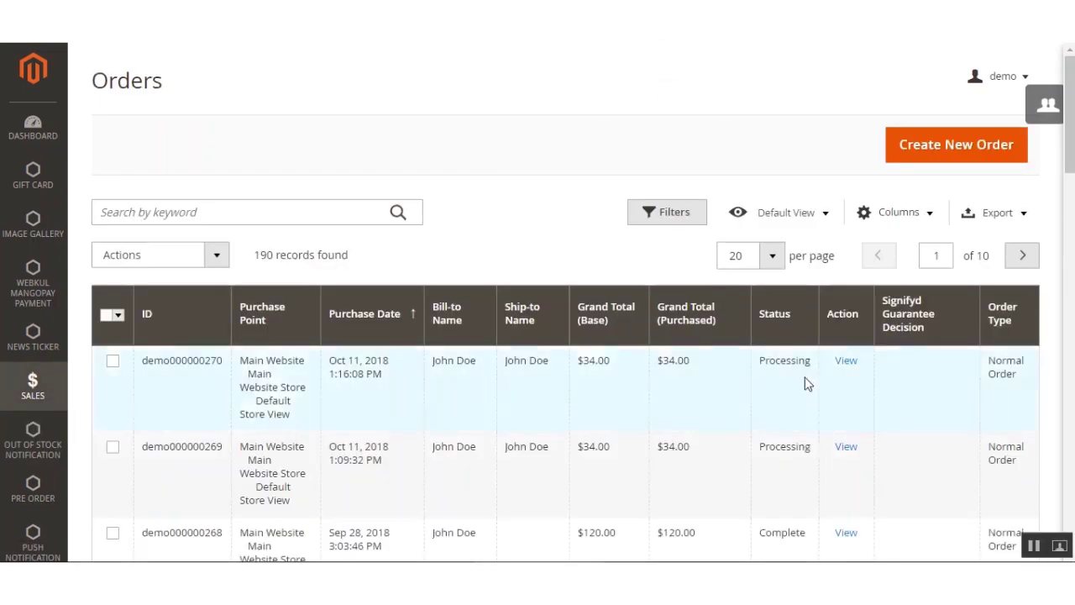
Open the newest order from the Orders list and start a new credit memo for it
click(848, 365)
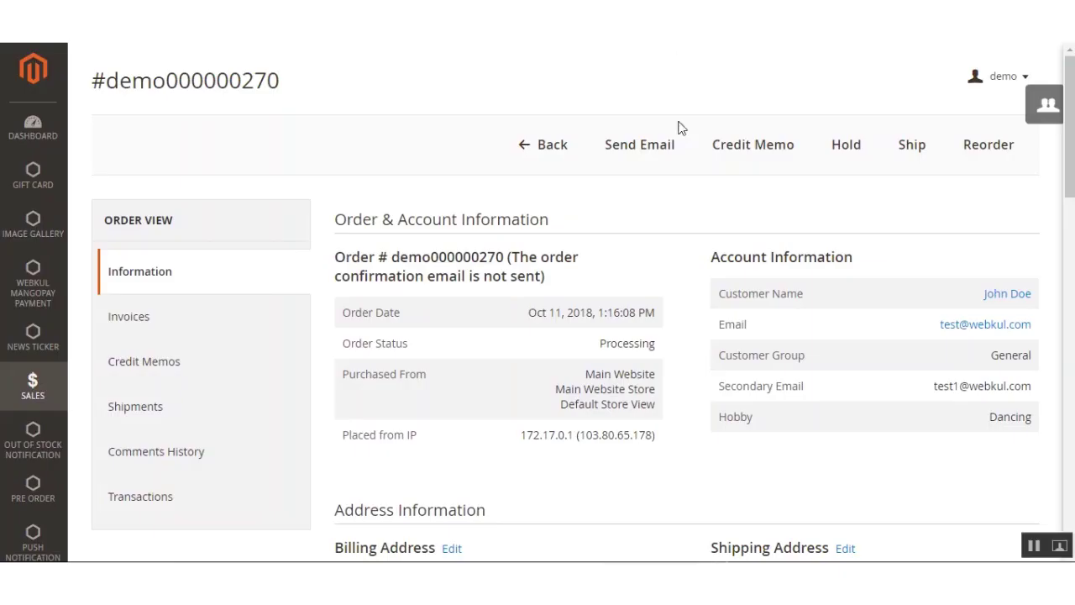
click(762, 146)
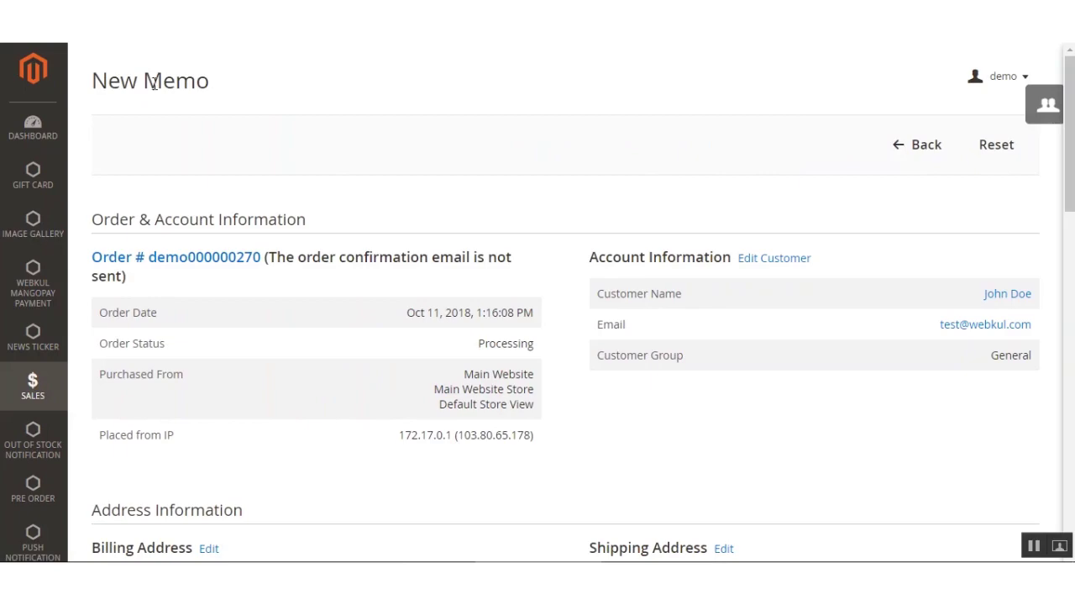
drag(99, 78, 202, 79)
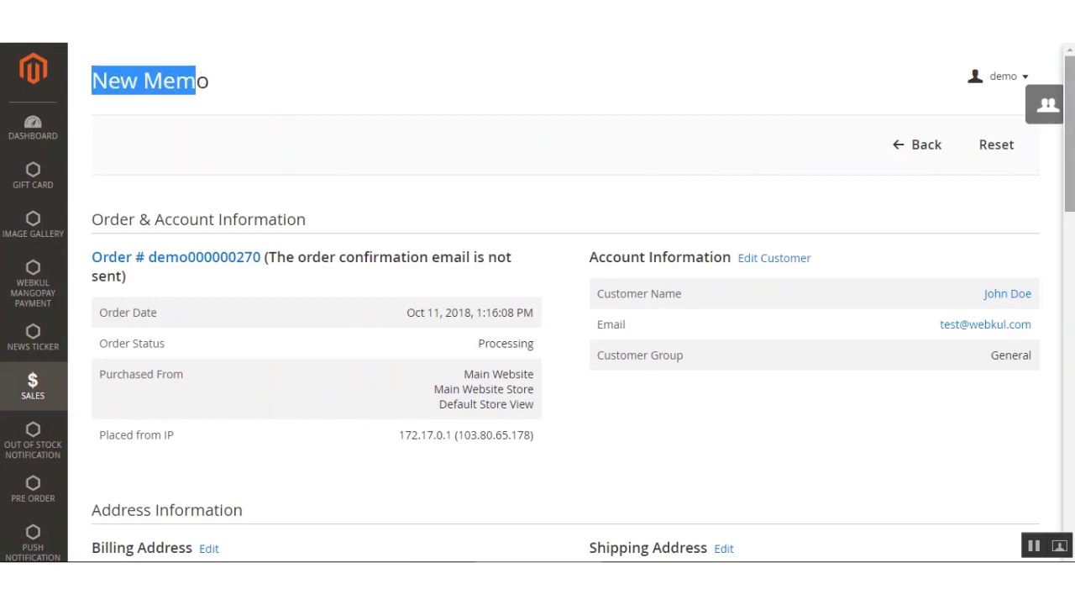
Look over the new memo's refund items and totals, and mark the Decorative Bottle for return to stock
scroll(202, 79, down, 2)
scroll(1064, 327, down, 7)
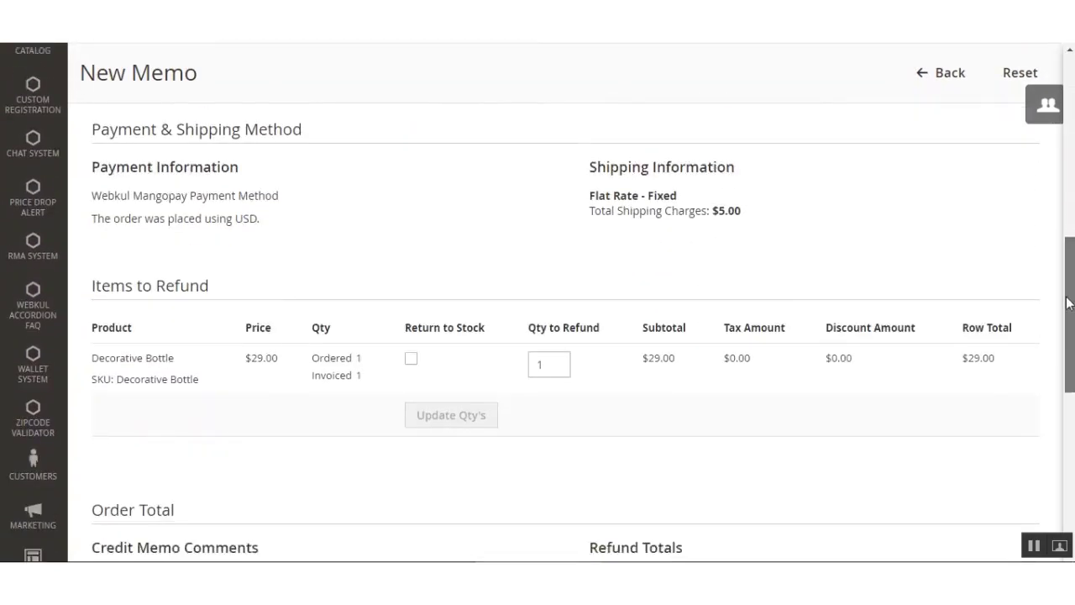
scroll(1065, 327, down, 3)
scroll(1066, 361, up, 4)
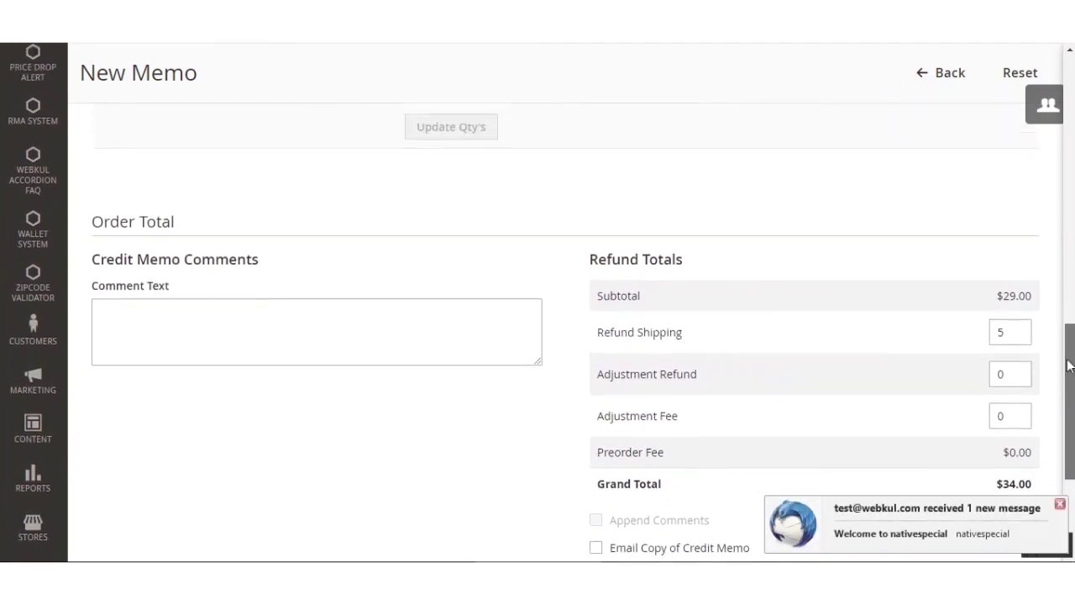
click(411, 309)
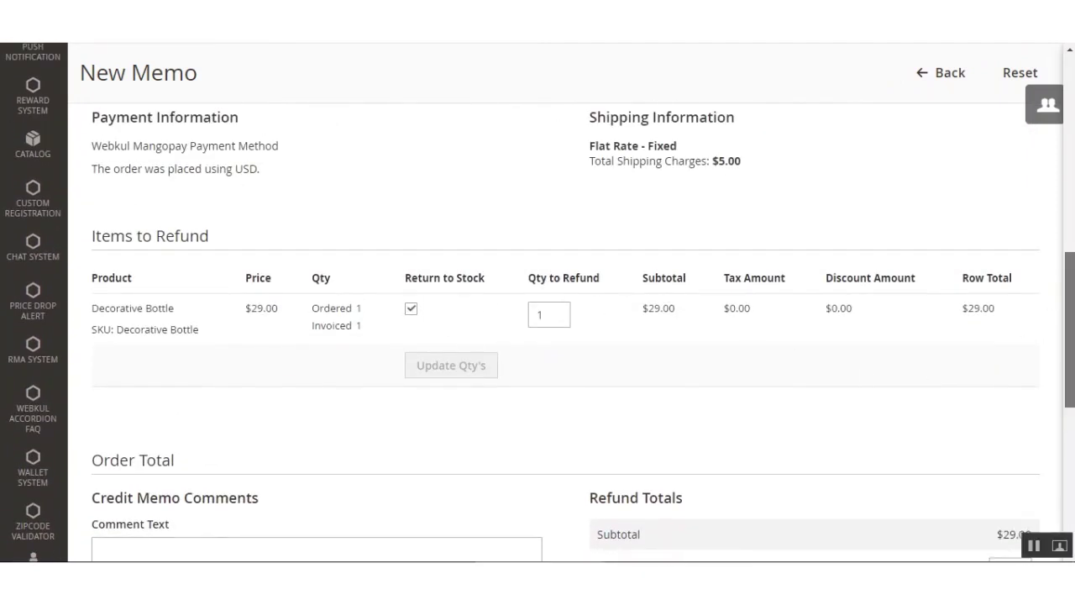
Refund the credit memo to the customer's wallet and check the order's payment information and ordered items
scroll(1063, 501, down, 4)
scroll(1041, 492, down, 1)
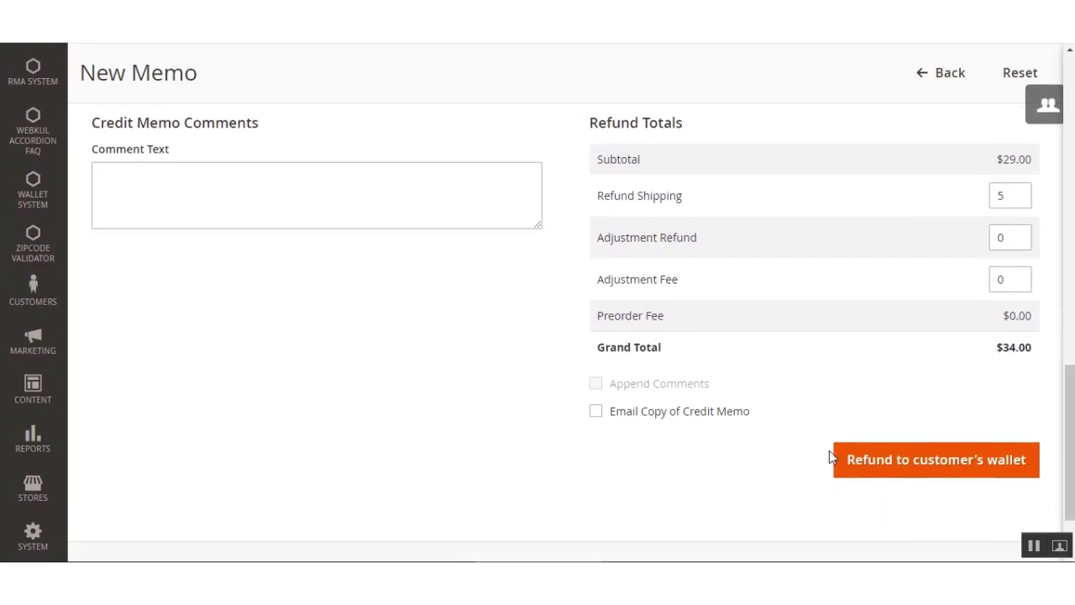
click(931, 469)
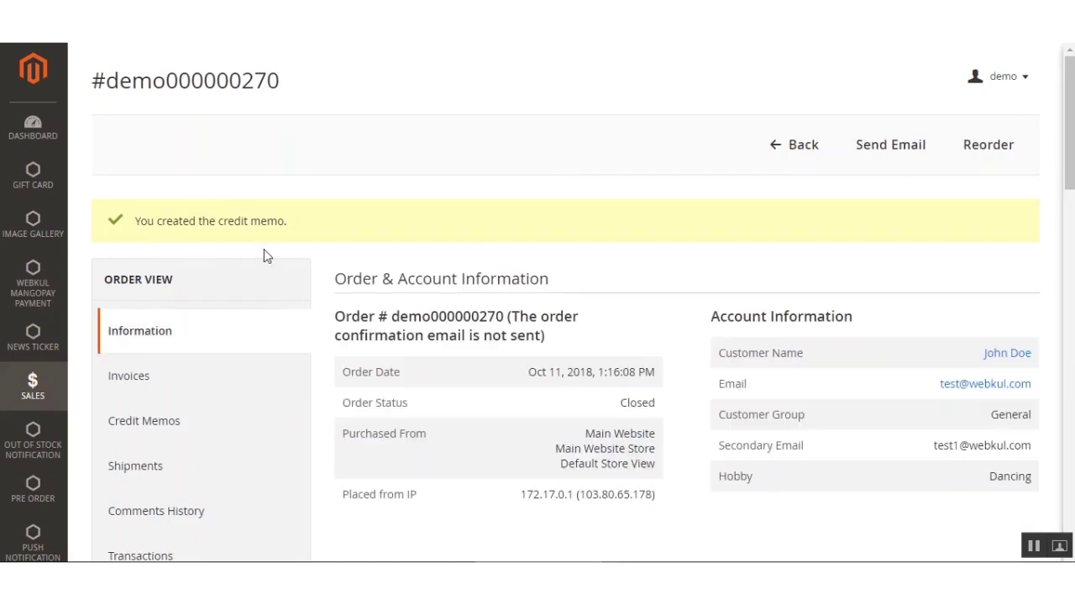
scroll(554, 336, down, 10)
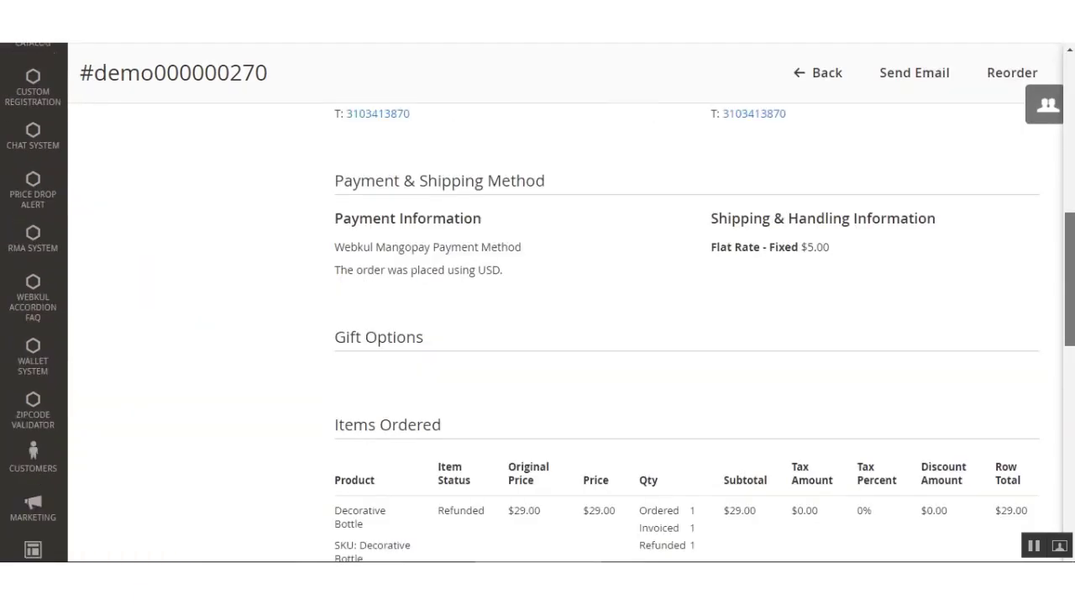